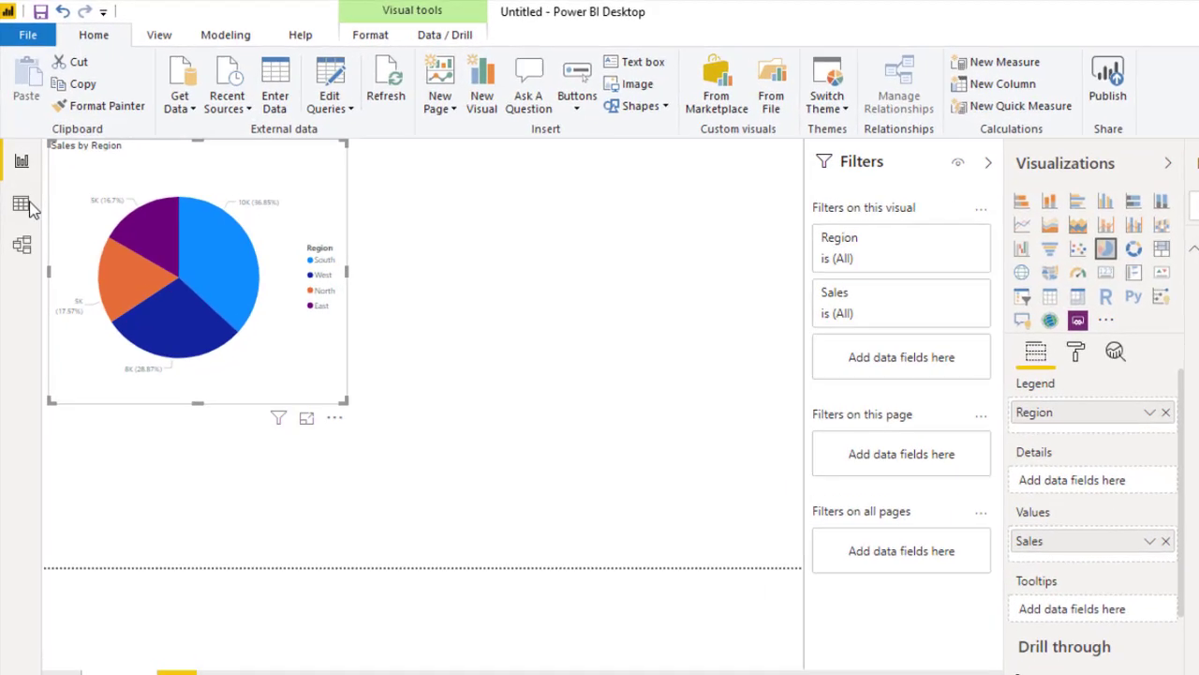
Switch to Data view to see the Sales table's 28 raw rows.
click(20, 180)
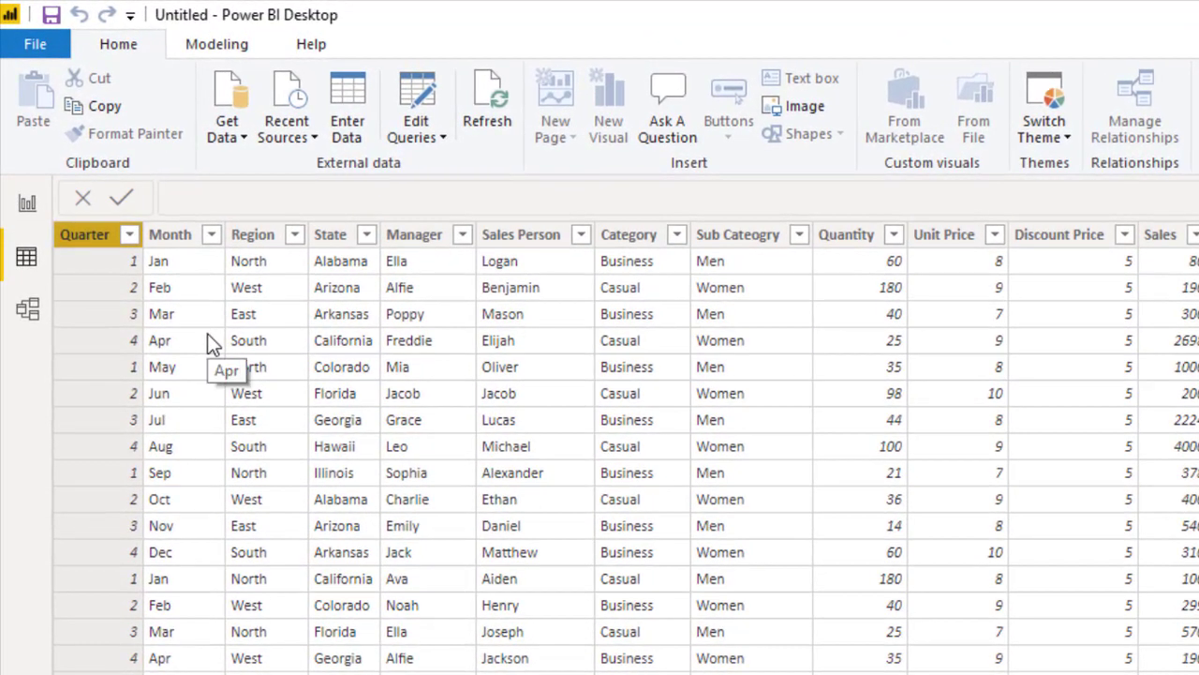
click(194, 331)
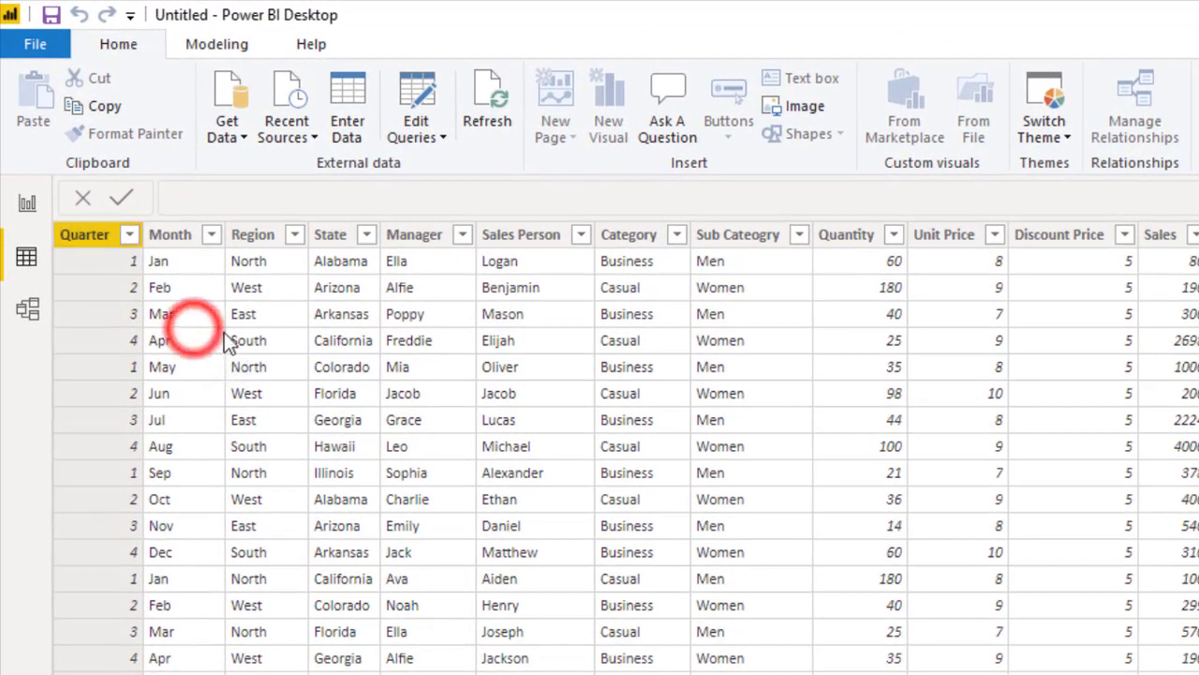
click(255, 333)
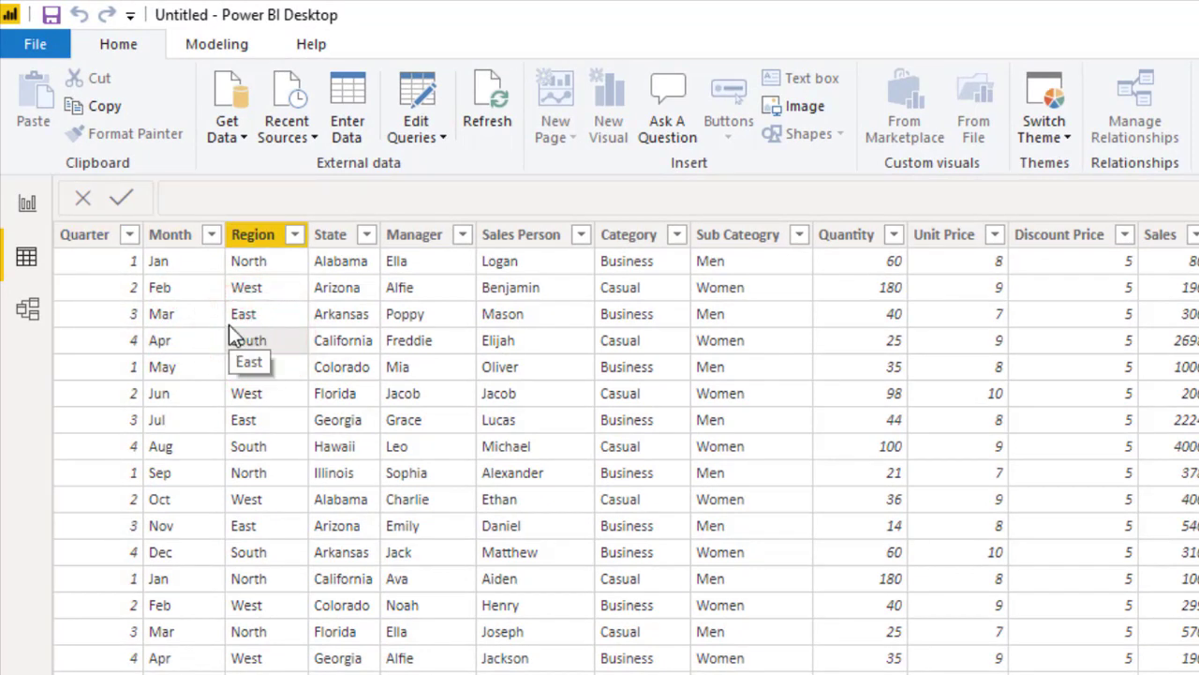
click(178, 236)
double_click(177, 236)
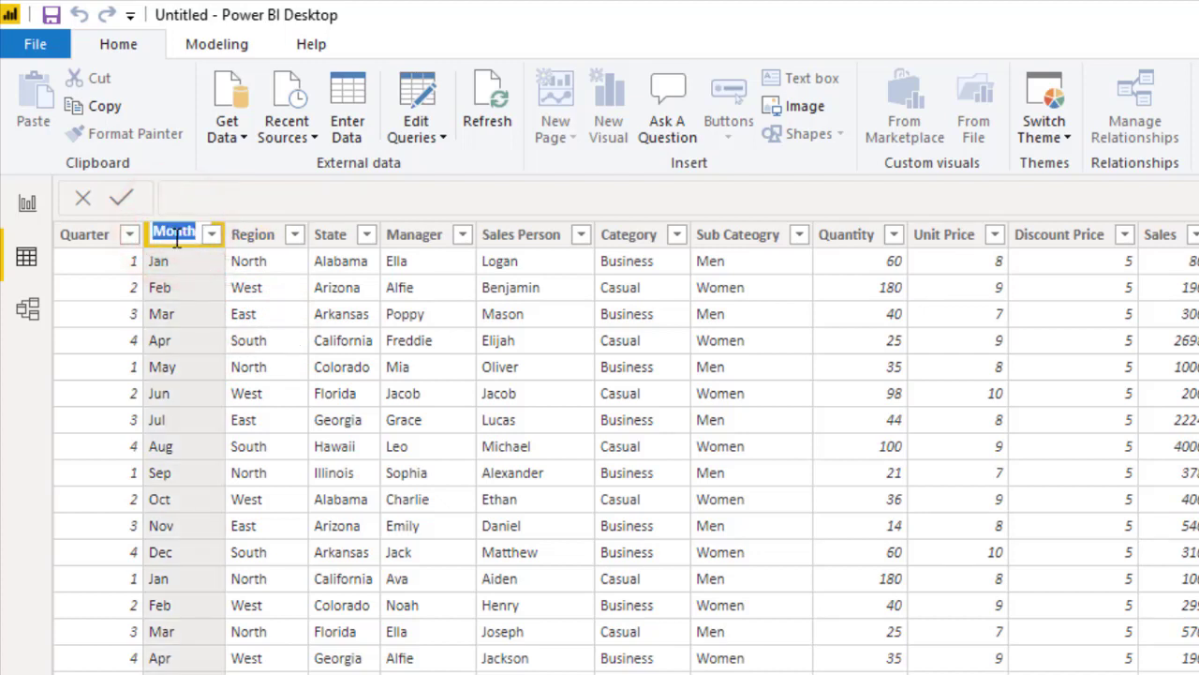
key(End)
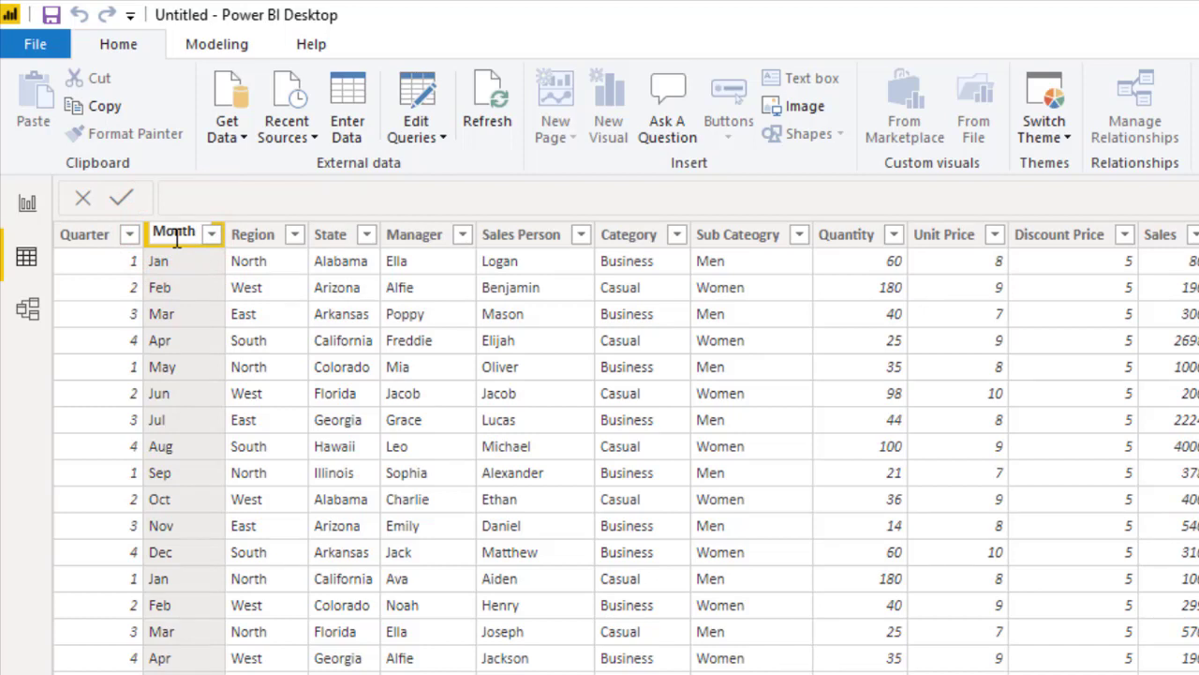
text(s)
key(Escape)
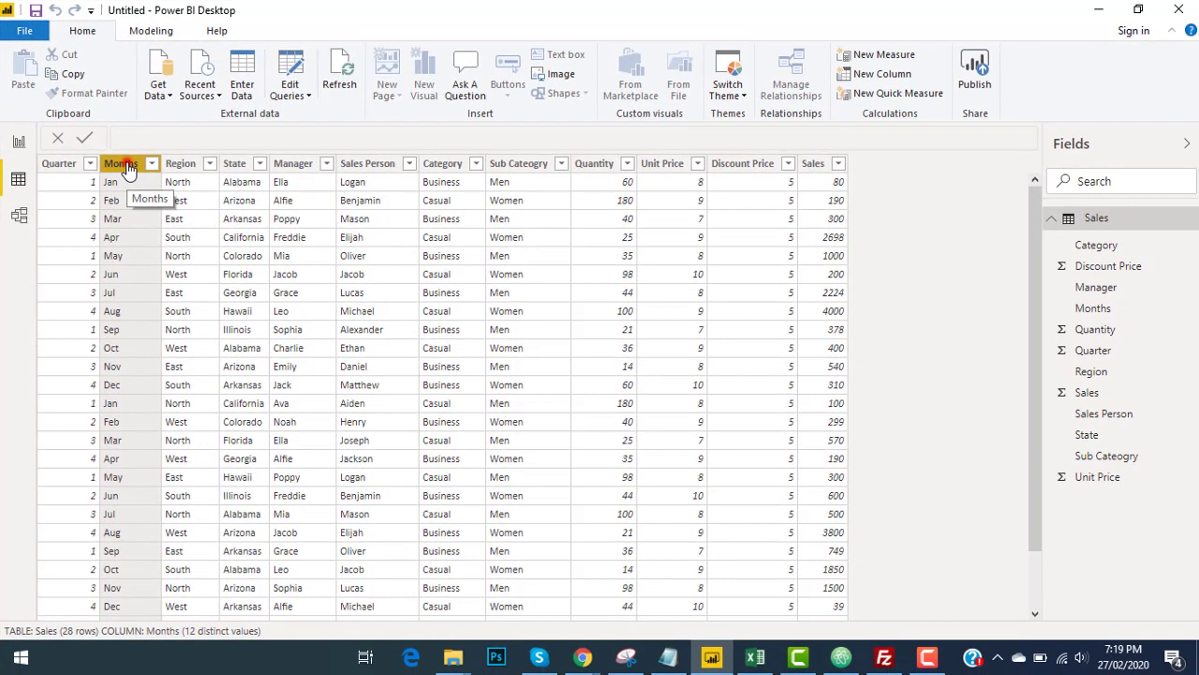
click(137, 182)
key(BackSpace)
text(s)
key(Return)
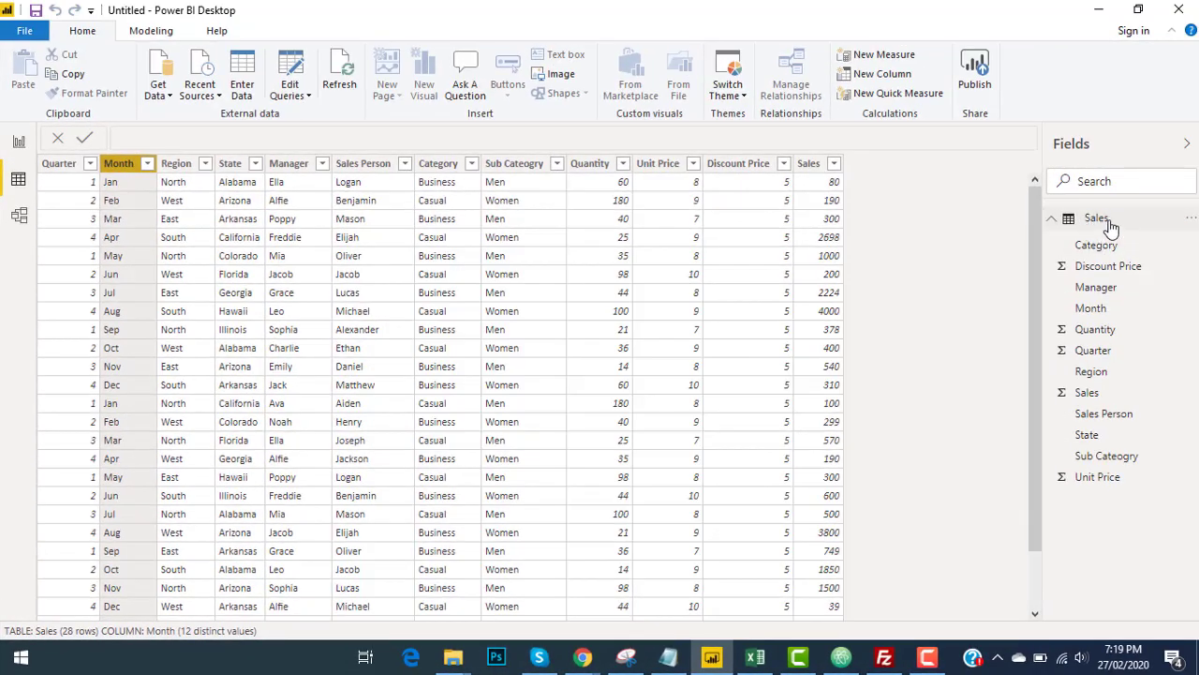
click(1110, 228)
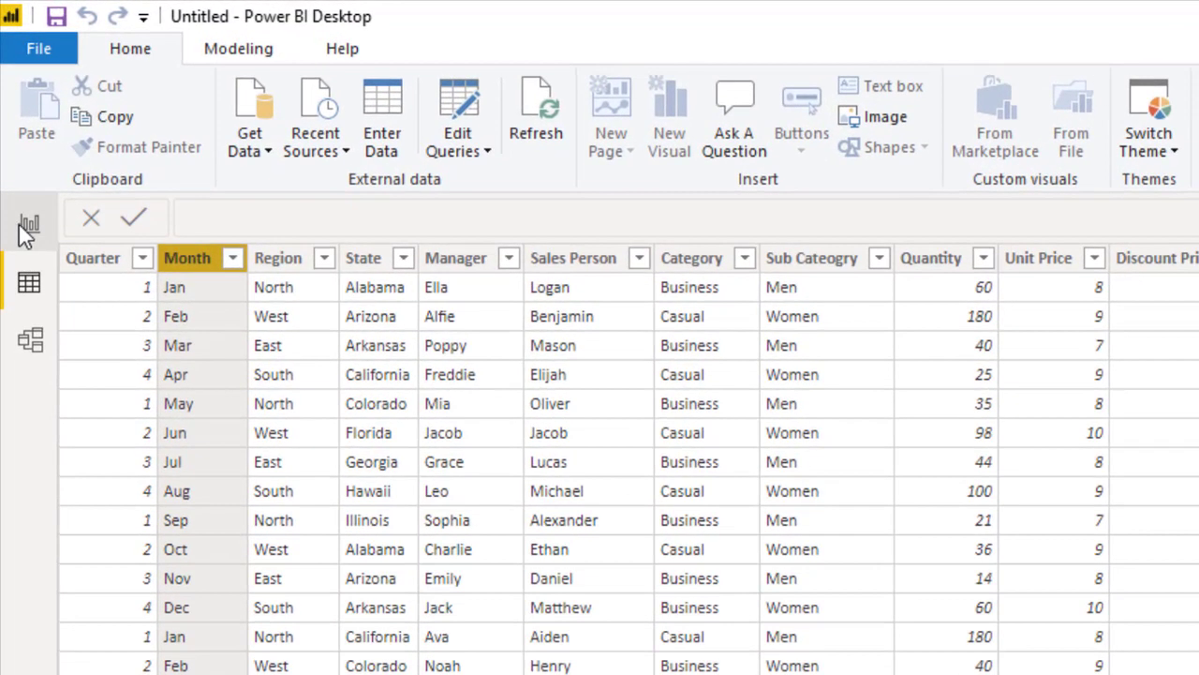
Add a Manager and Sales table next to the pie chart, enlarged to show all managers.
click(19, 143)
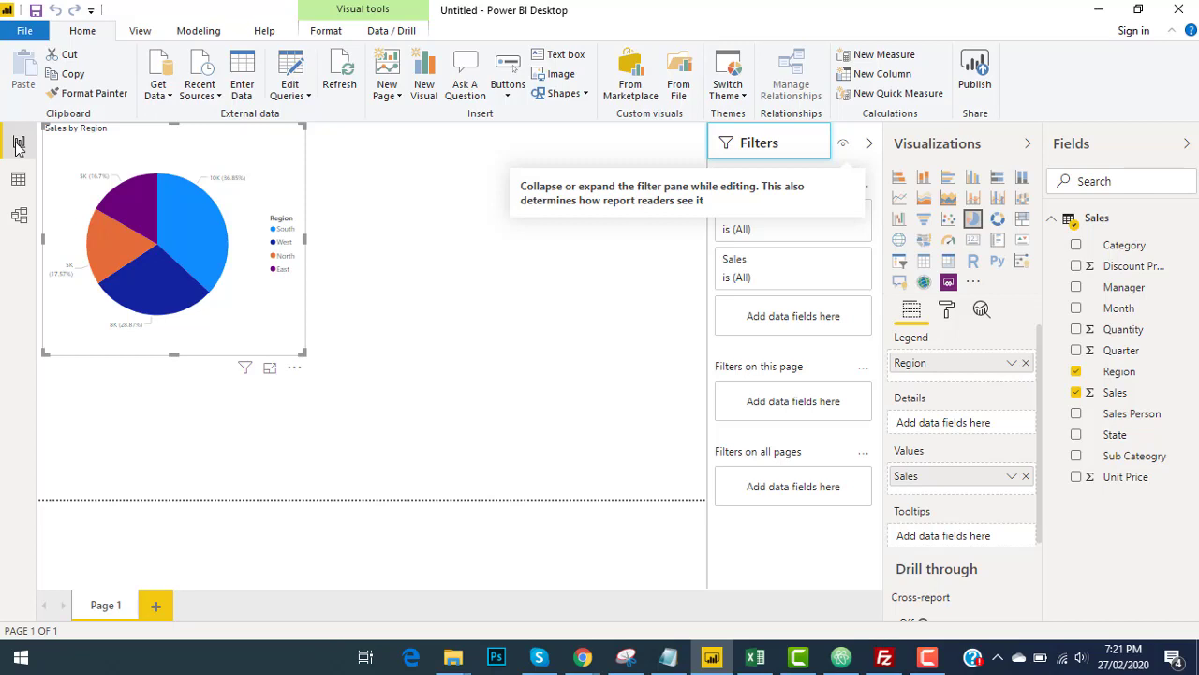
click(409, 290)
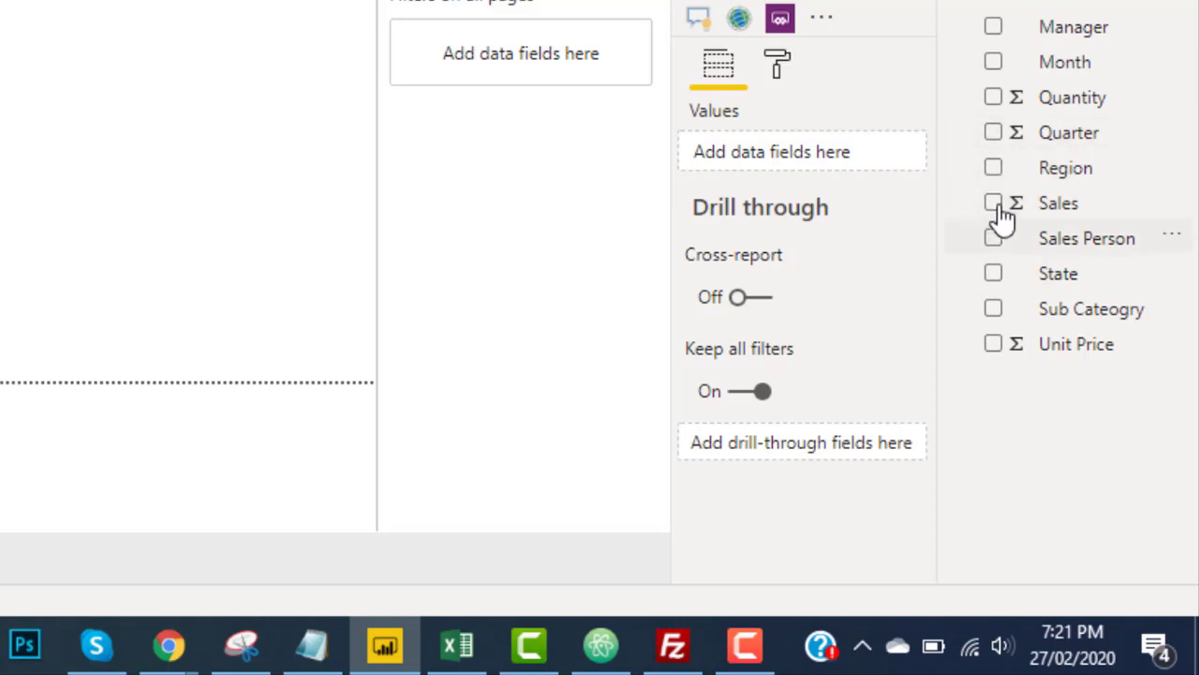
click(994, 30)
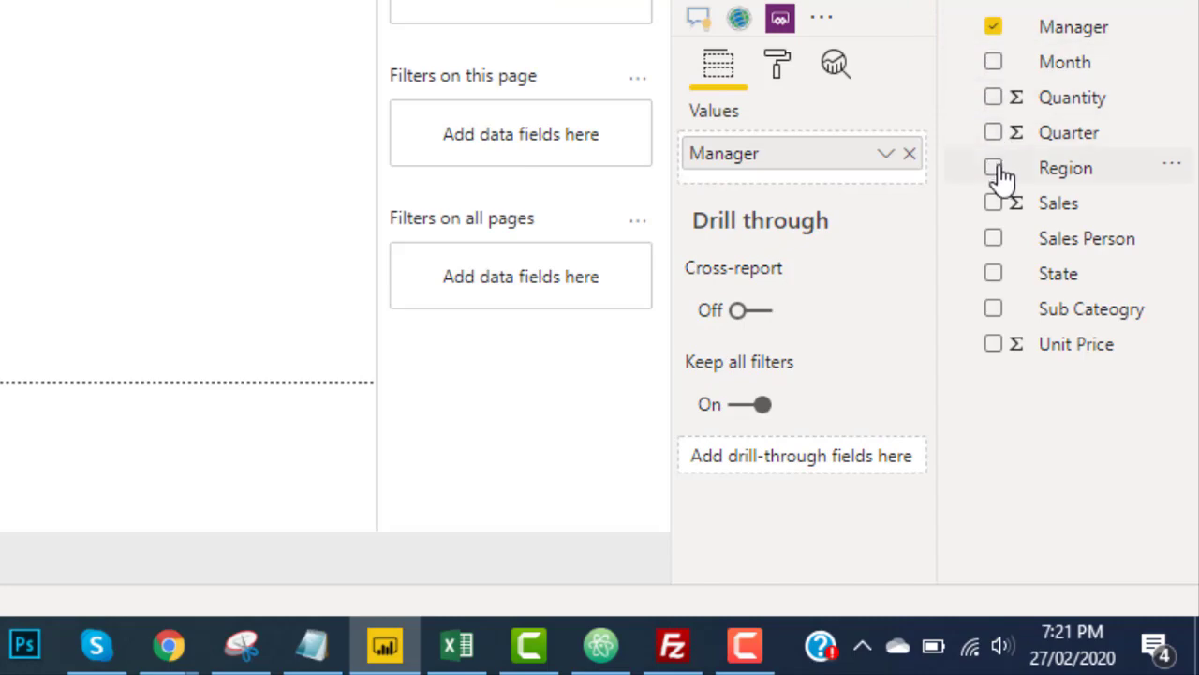
click(995, 204)
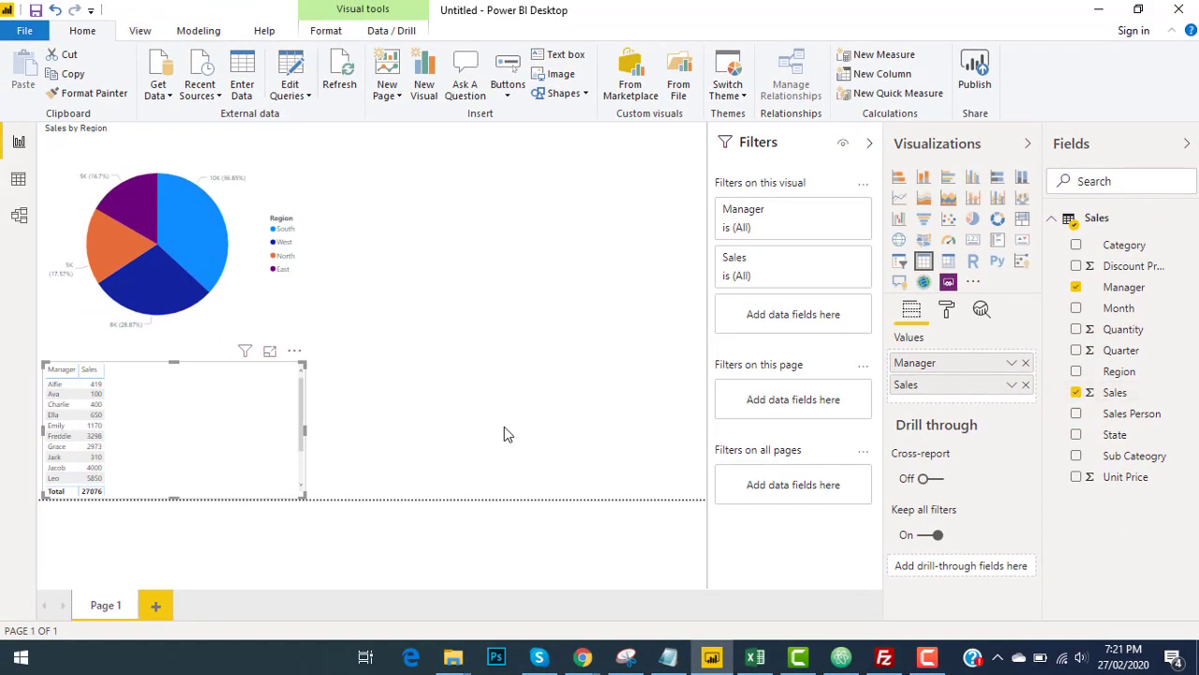
click(231, 413)
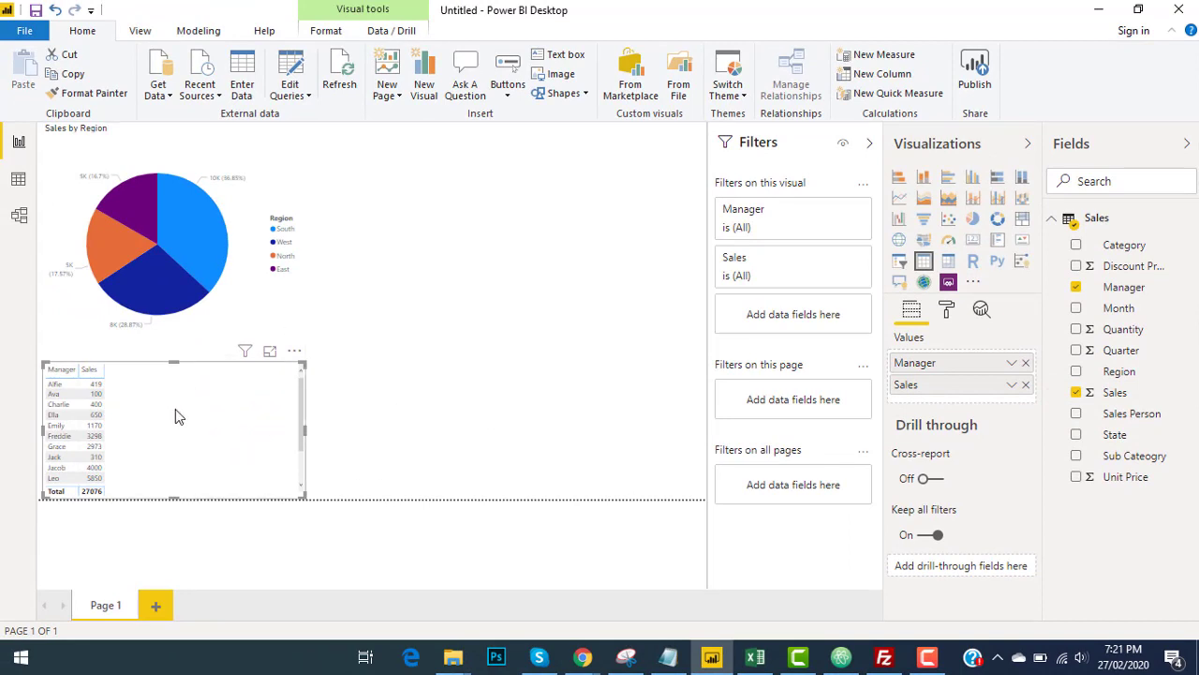
drag(173, 408, 484, 215)
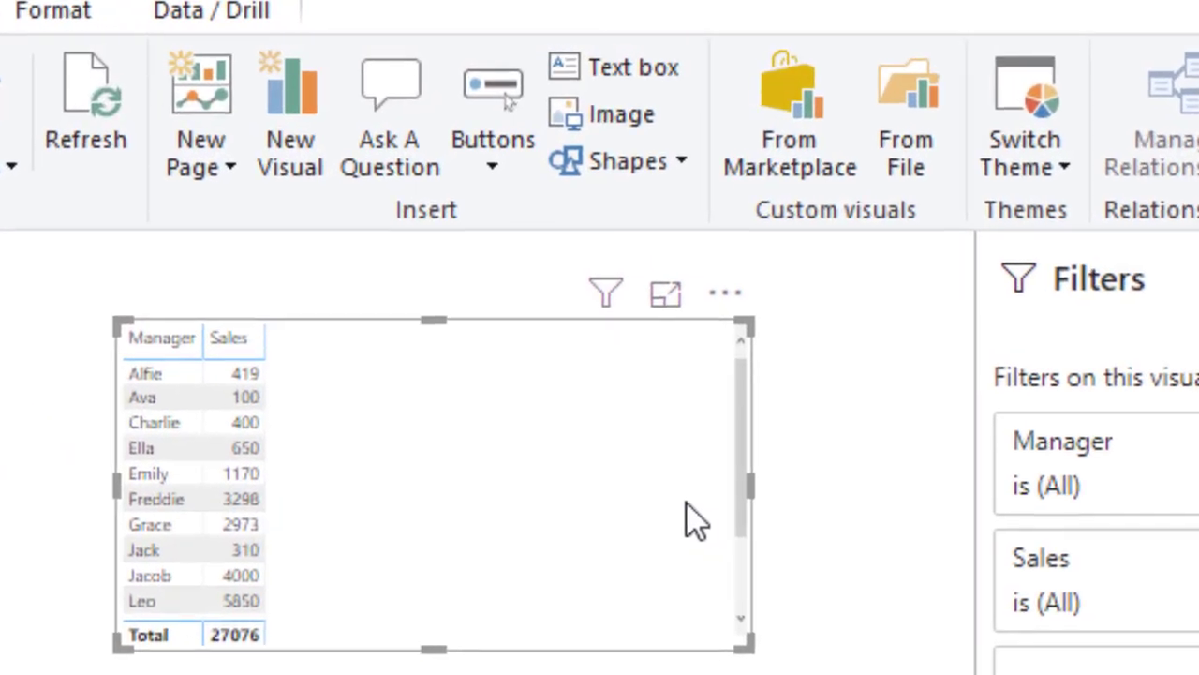
drag(747, 645, 847, 673)
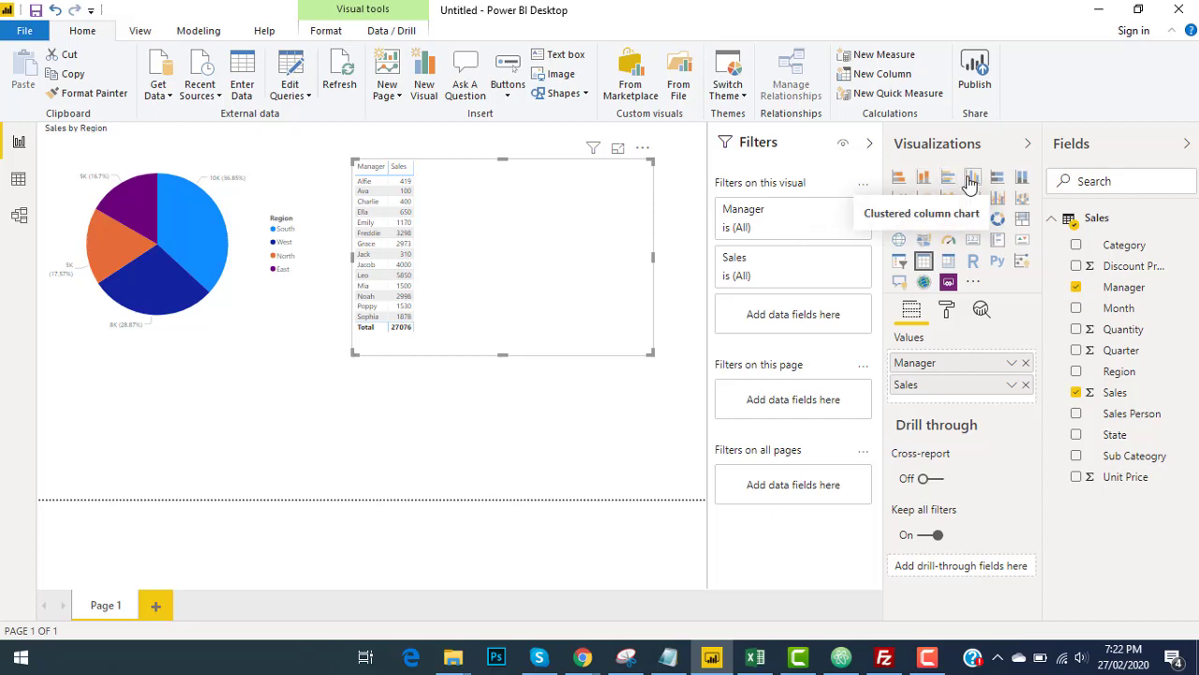
Convert the Manager/Sales table into a clustered column chart and shrink it slightly.
click(971, 180)
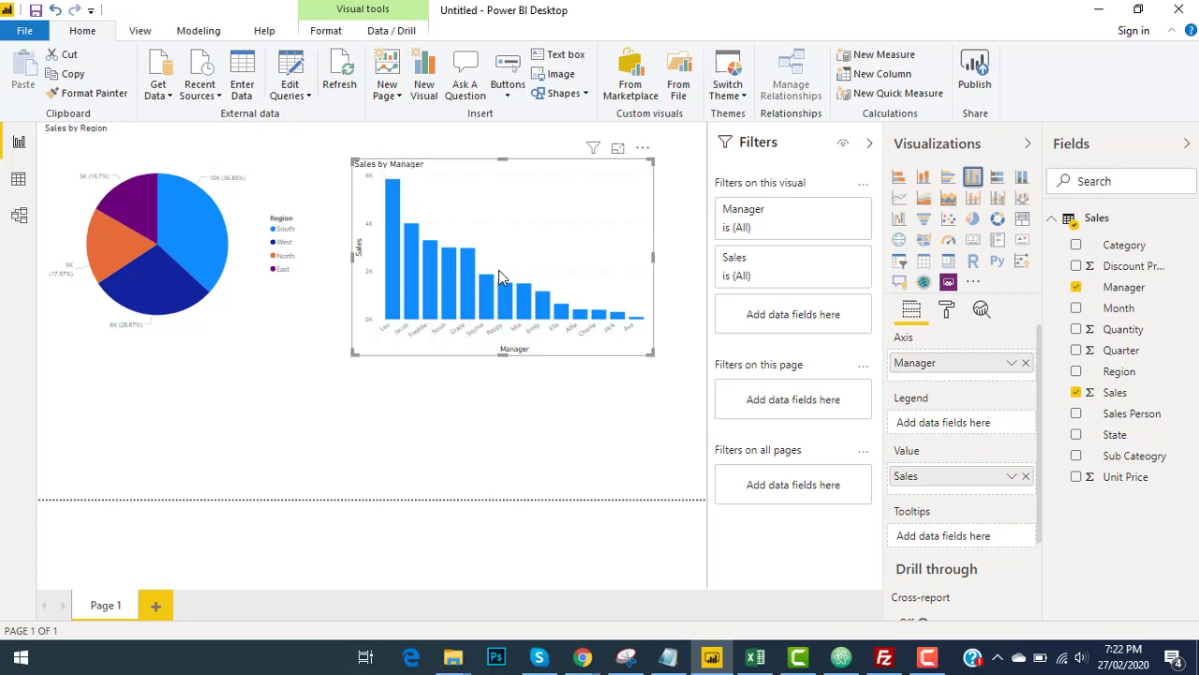
click(472, 179)
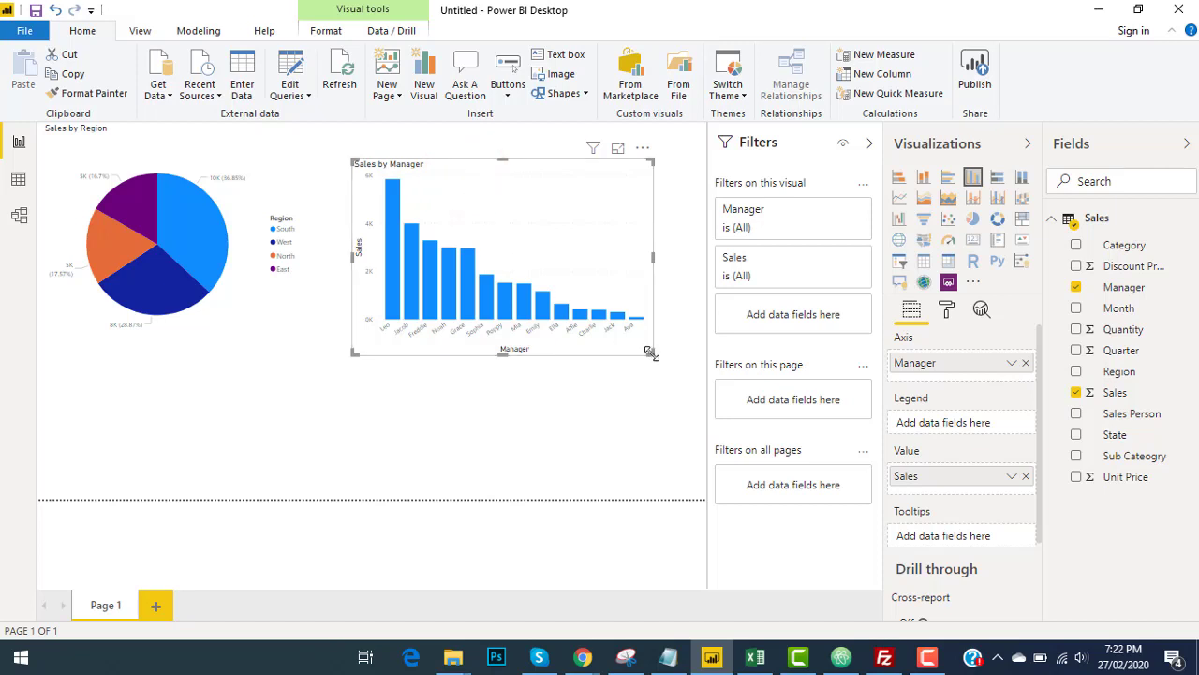
mouse_move(650, 352)
mouse_down()
mouse_move(633, 317)
mouse_move(591, 310)
mouse_move(652, 356)
mouse_up()
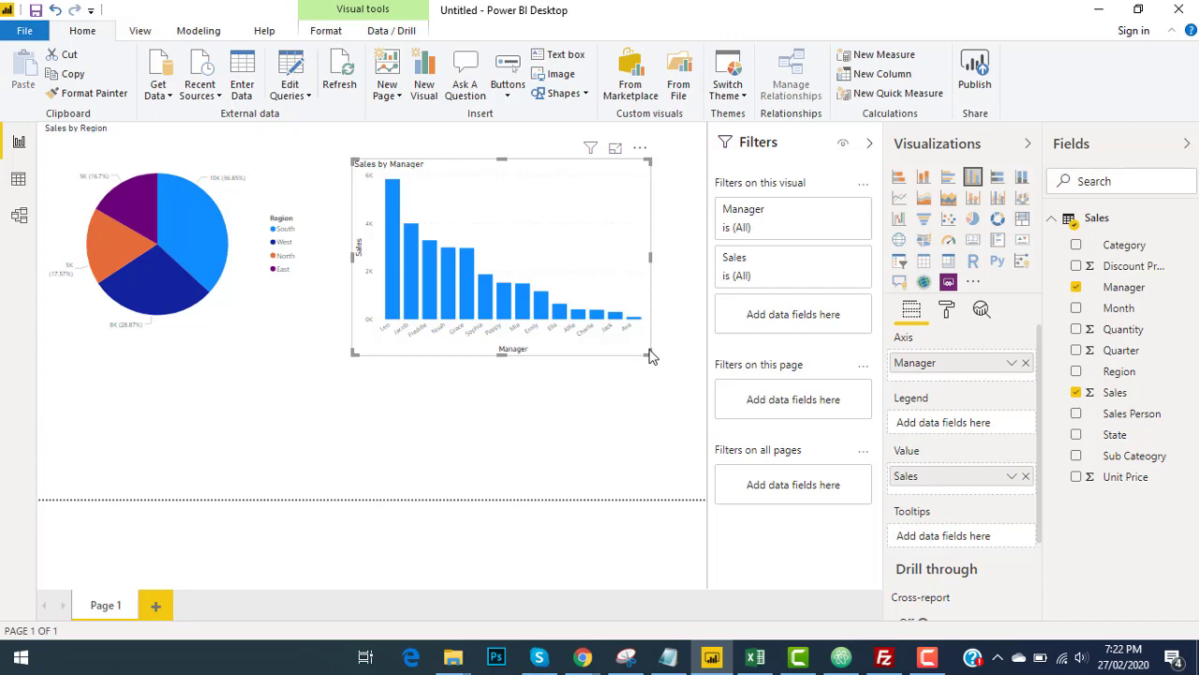
Create a treemap grouped by Sales Person and sized by Sales.
click(521, 426)
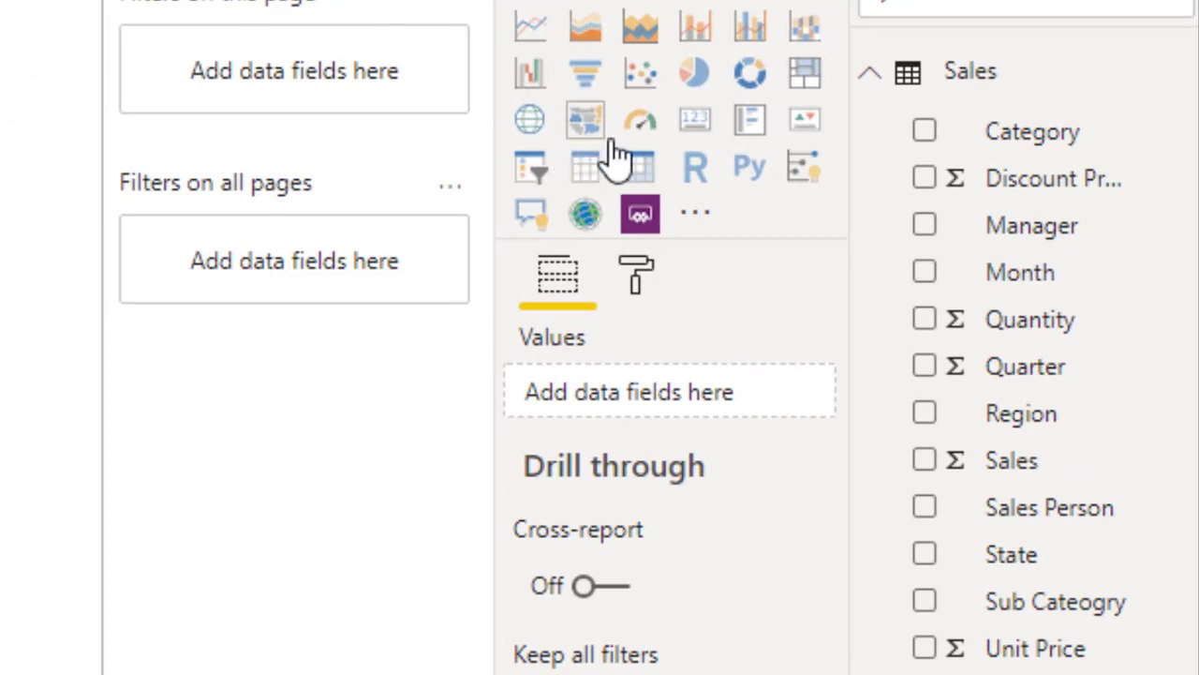
click(806, 75)
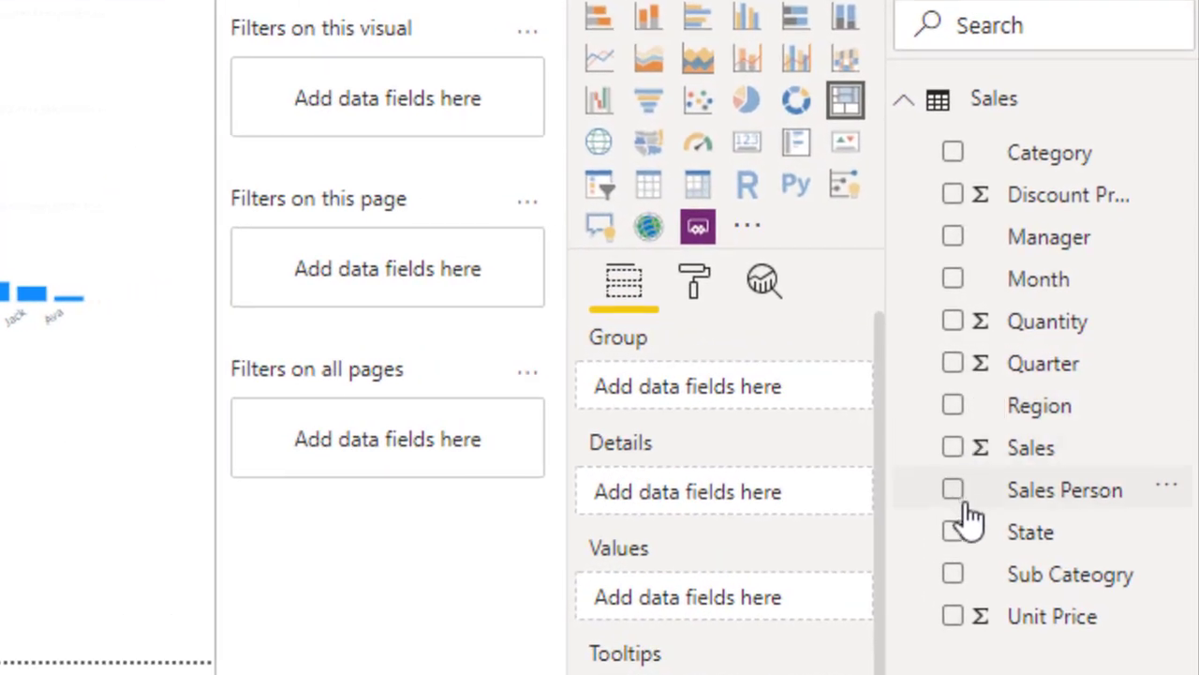
click(953, 490)
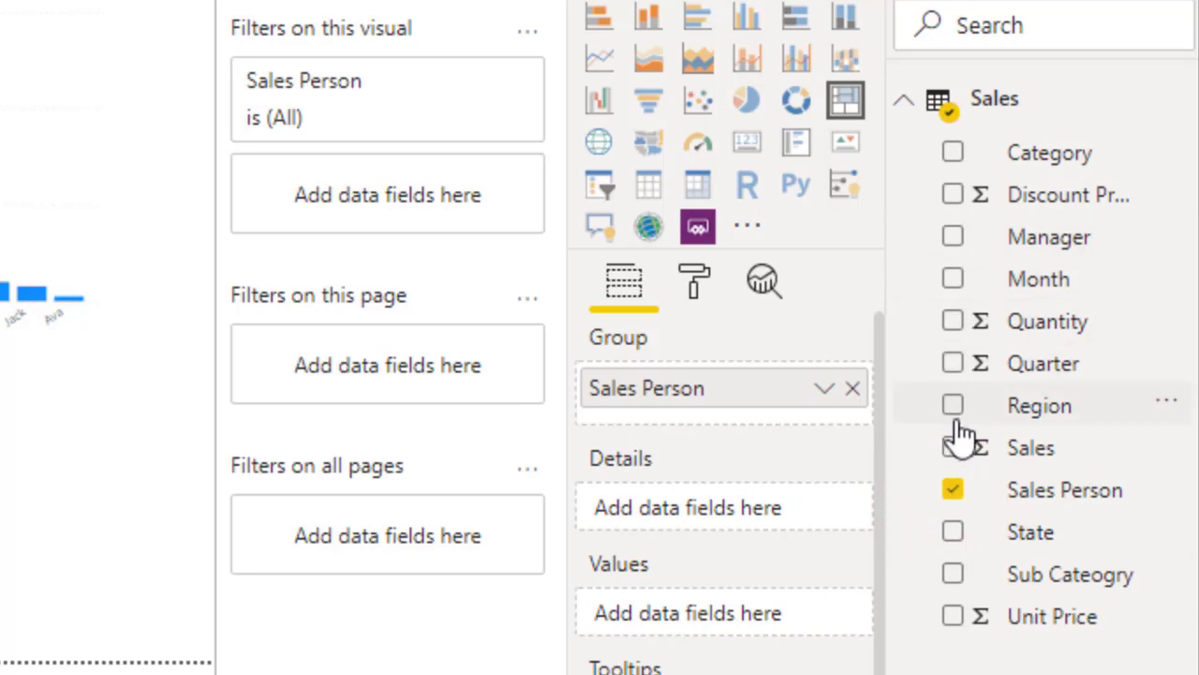
click(953, 448)
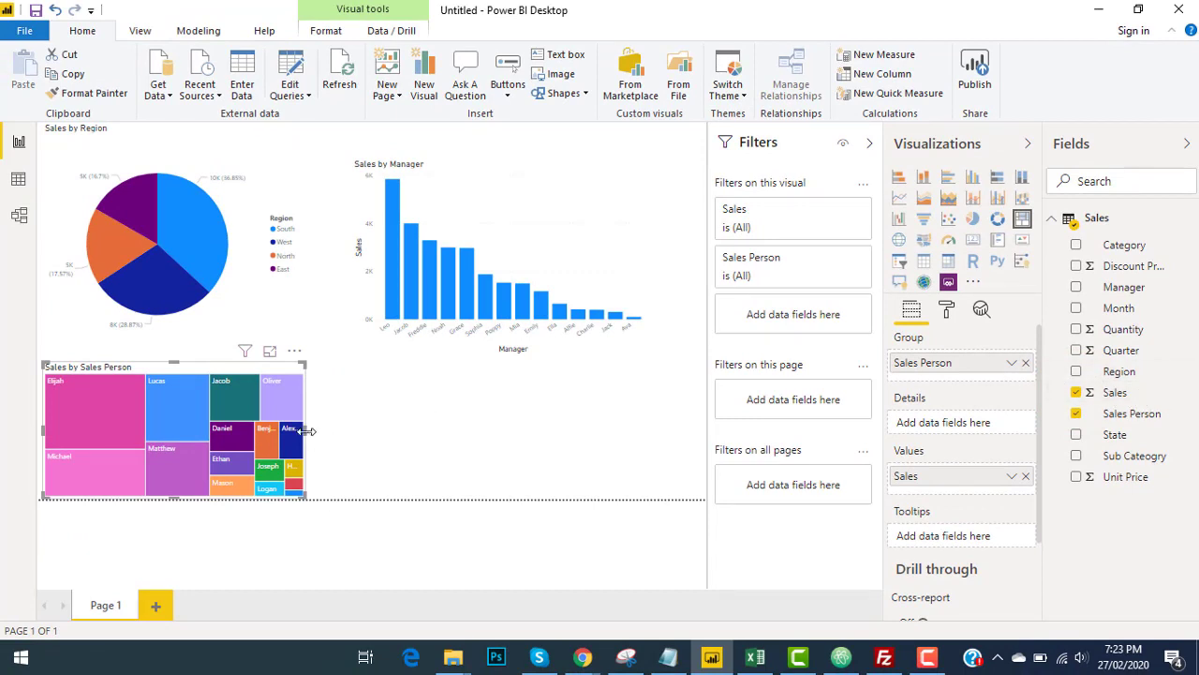
Stretch the Sales by Sales Person treemap to the page's right edge.
drag(305, 430, 626, 448)
click(628, 448)
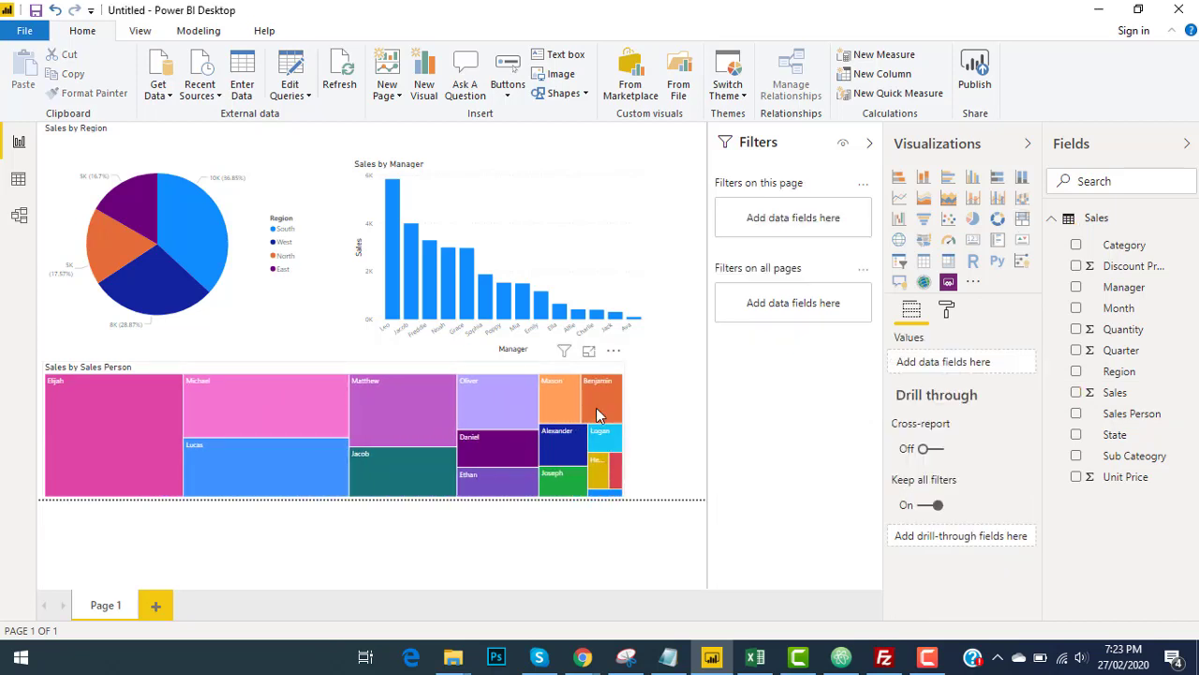
click(444, 369)
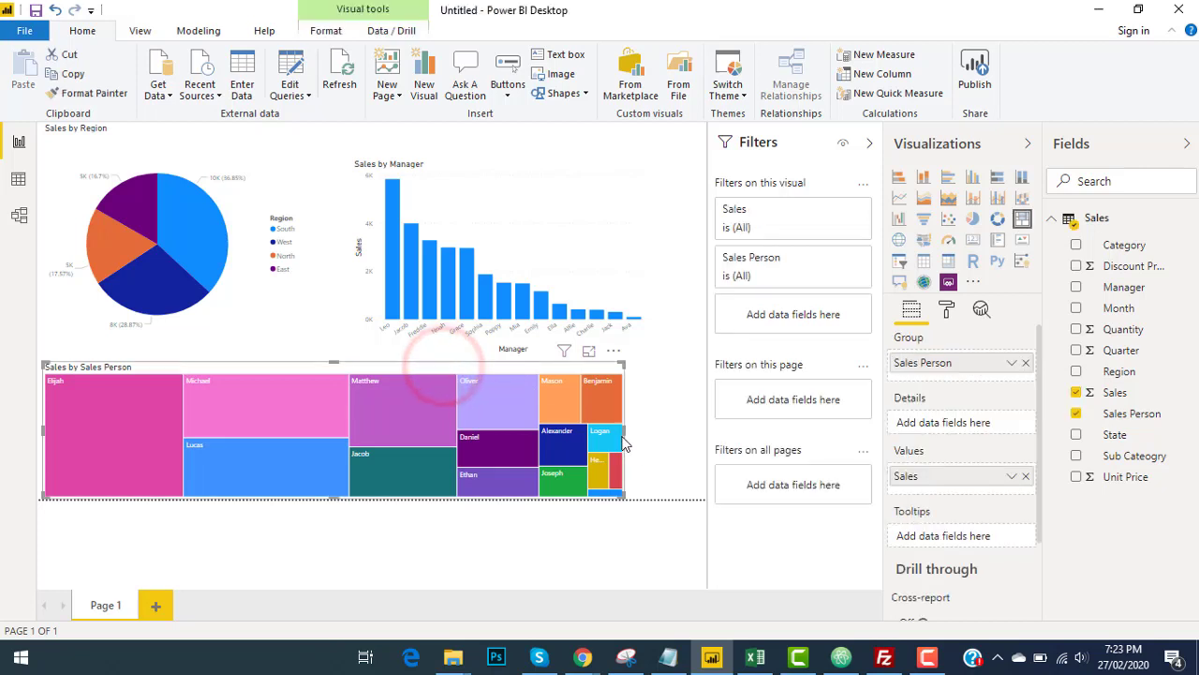
drag(642, 439, 708, 440)
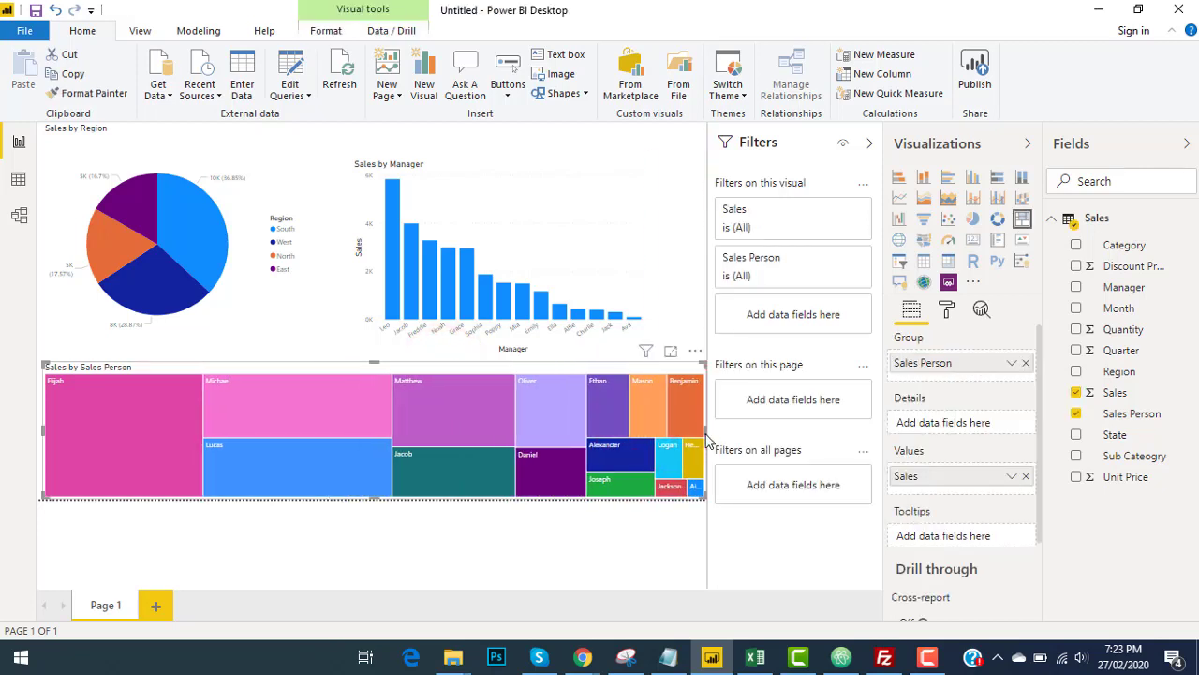
mouse_move(300, 433)
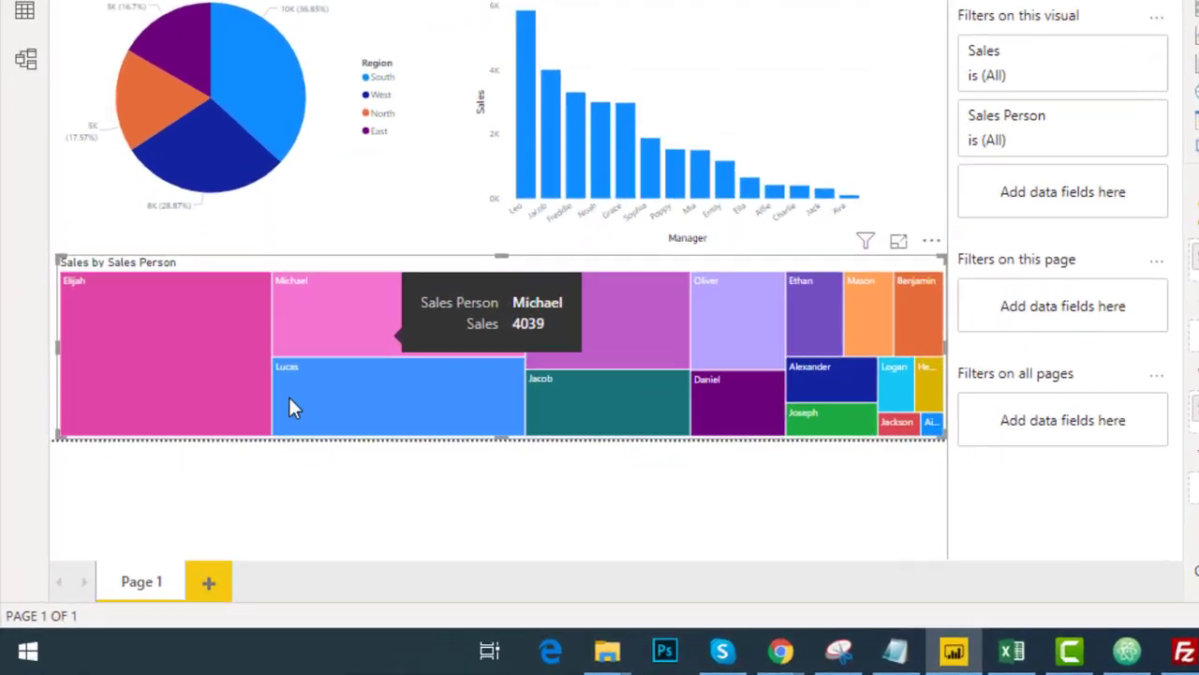
mouse_move(264, 445)
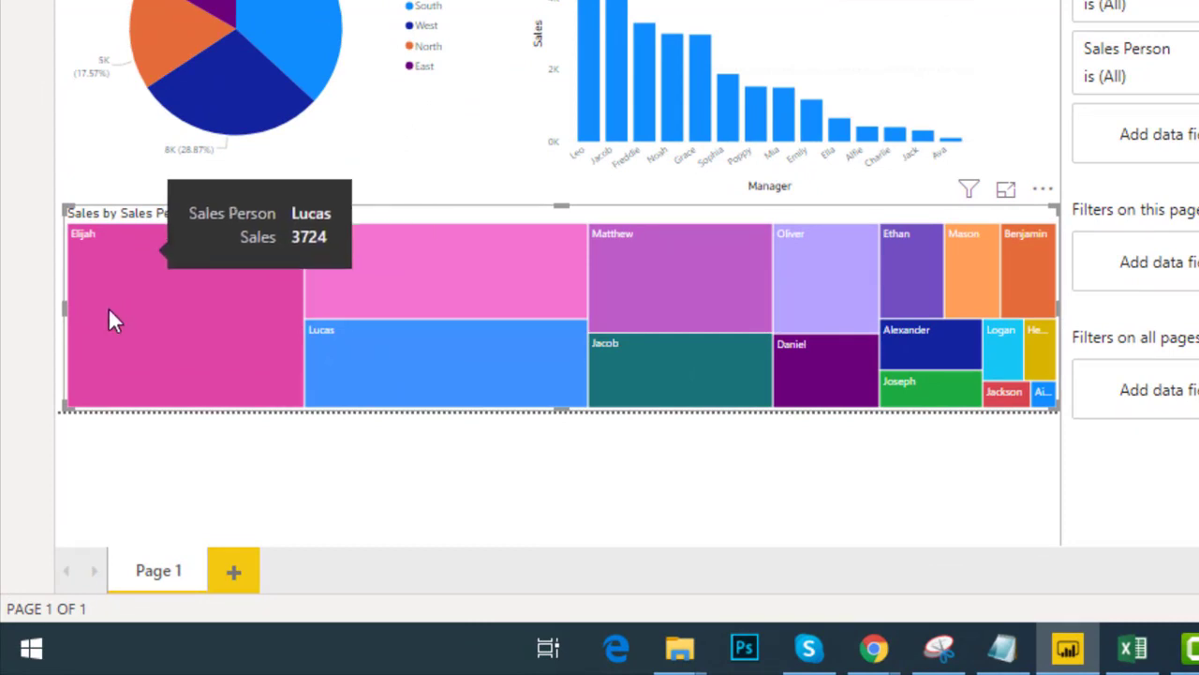
mouse_move(155, 253)
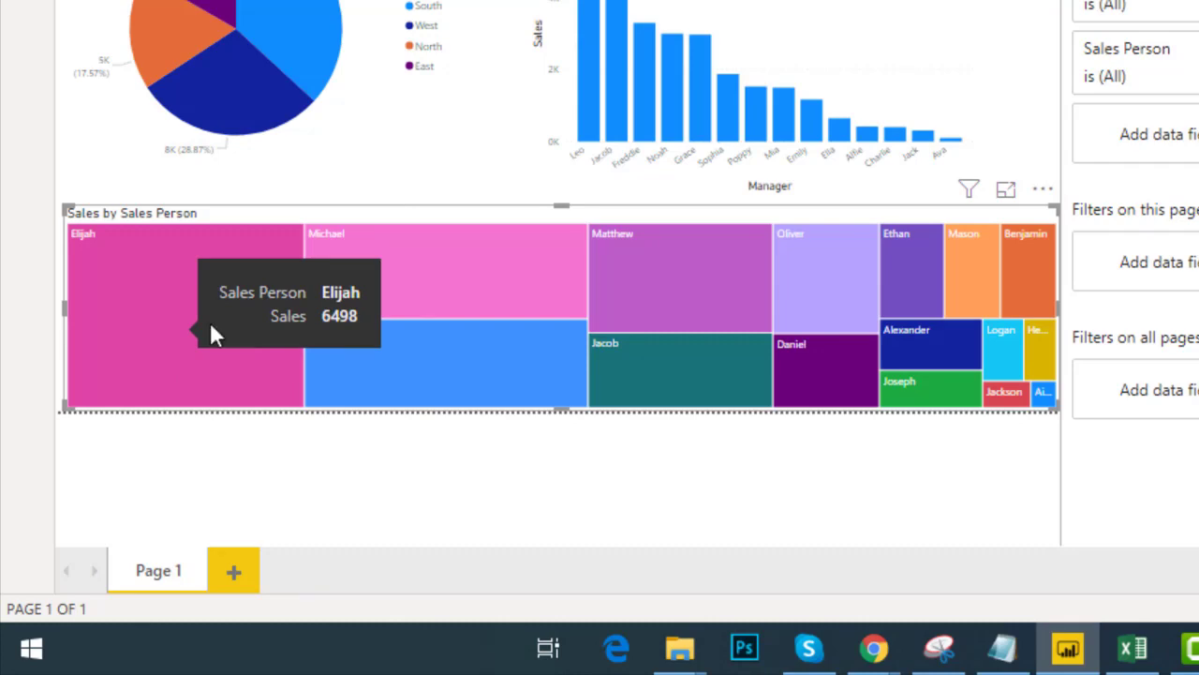
mouse_move(905, 343)
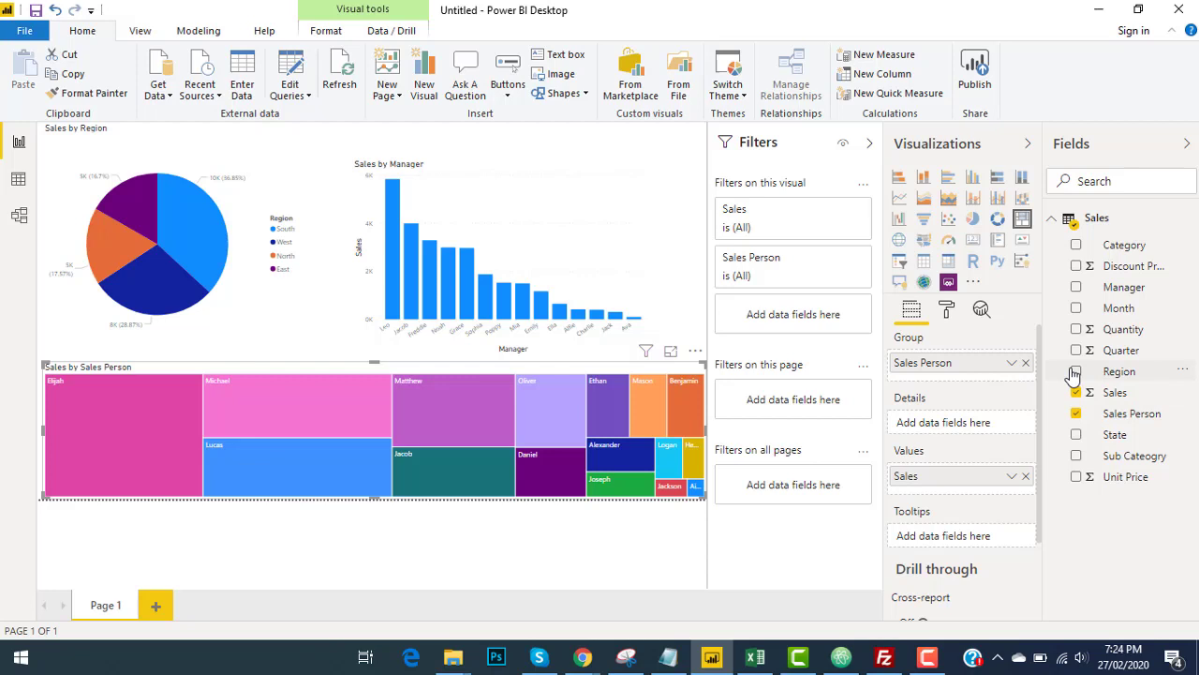
Select the Sales by Manager chart, then click empty canvas to deselect it.
click(530, 241)
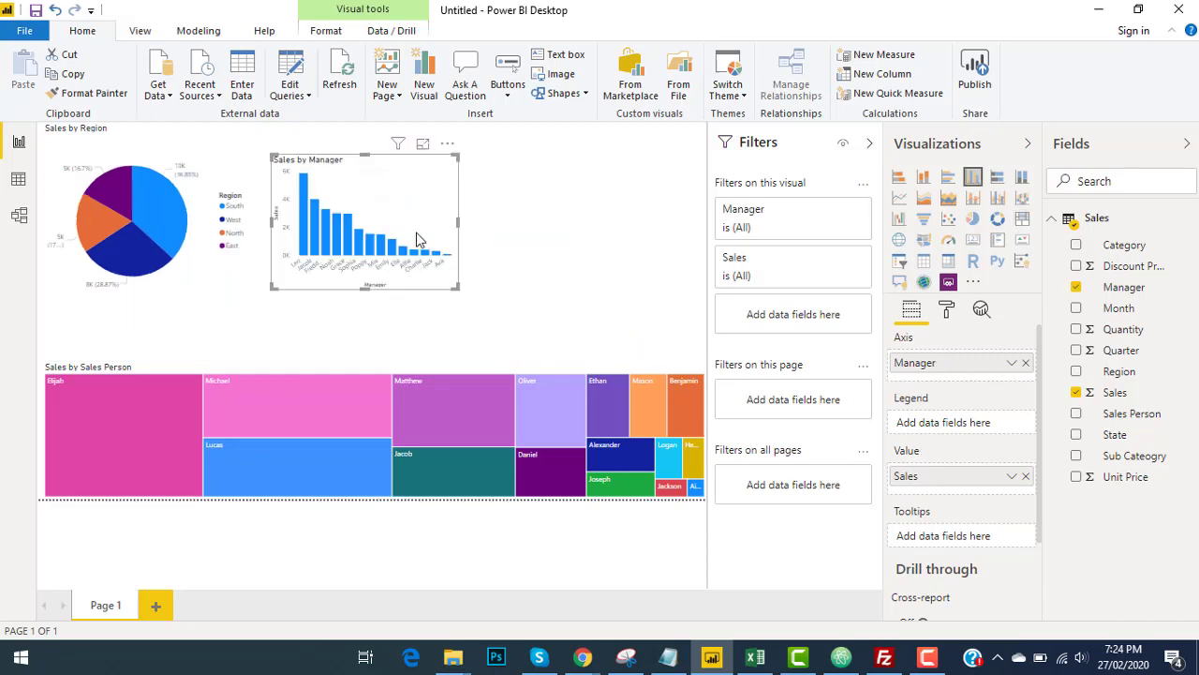
click(572, 227)
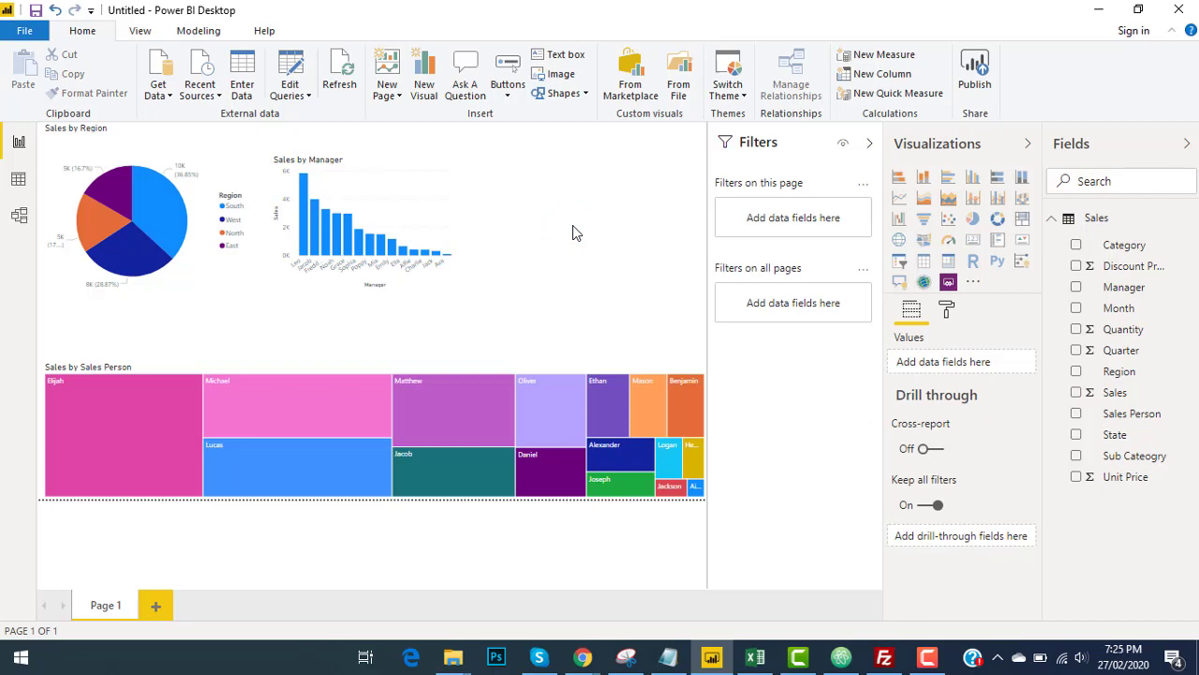
click(572, 226)
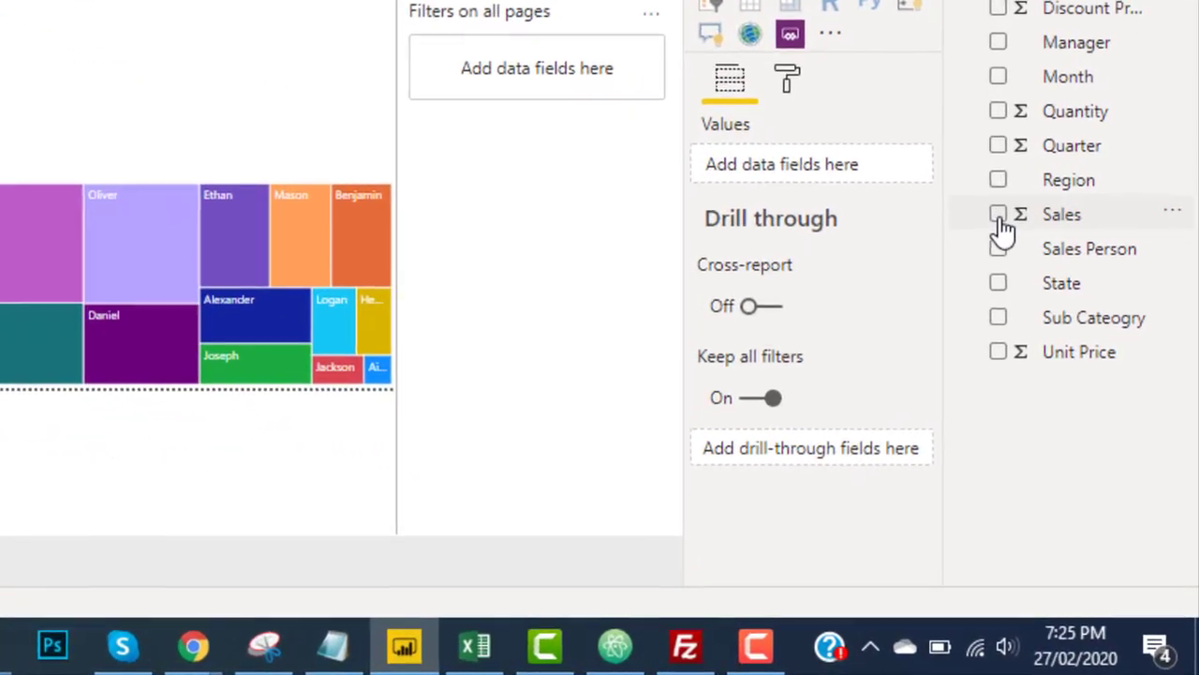
Build a Sales by State visual and convert it to a gauge showing 27K.
click(1077, 393)
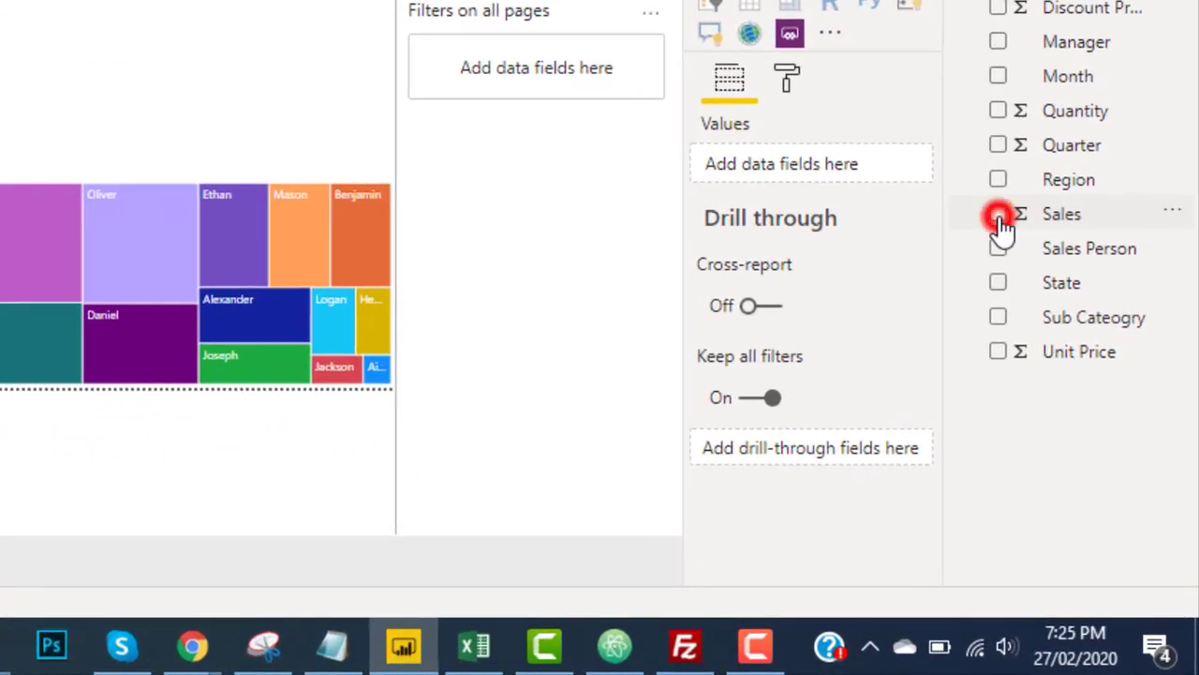
click(998, 284)
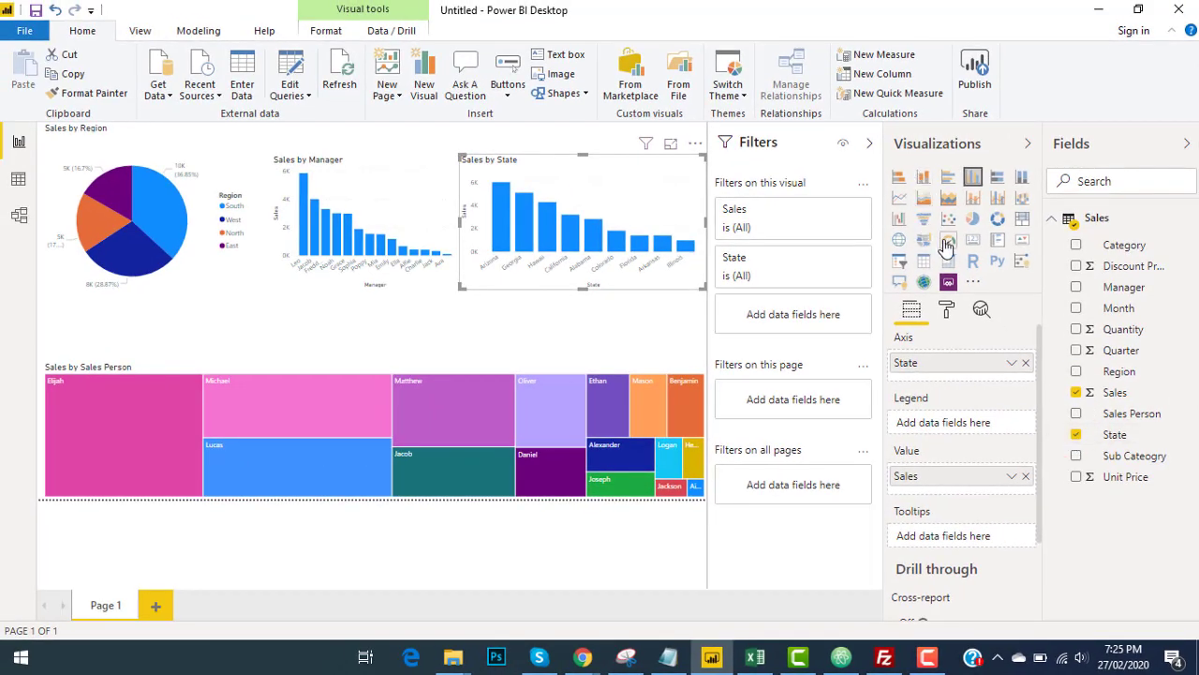
click(949, 242)
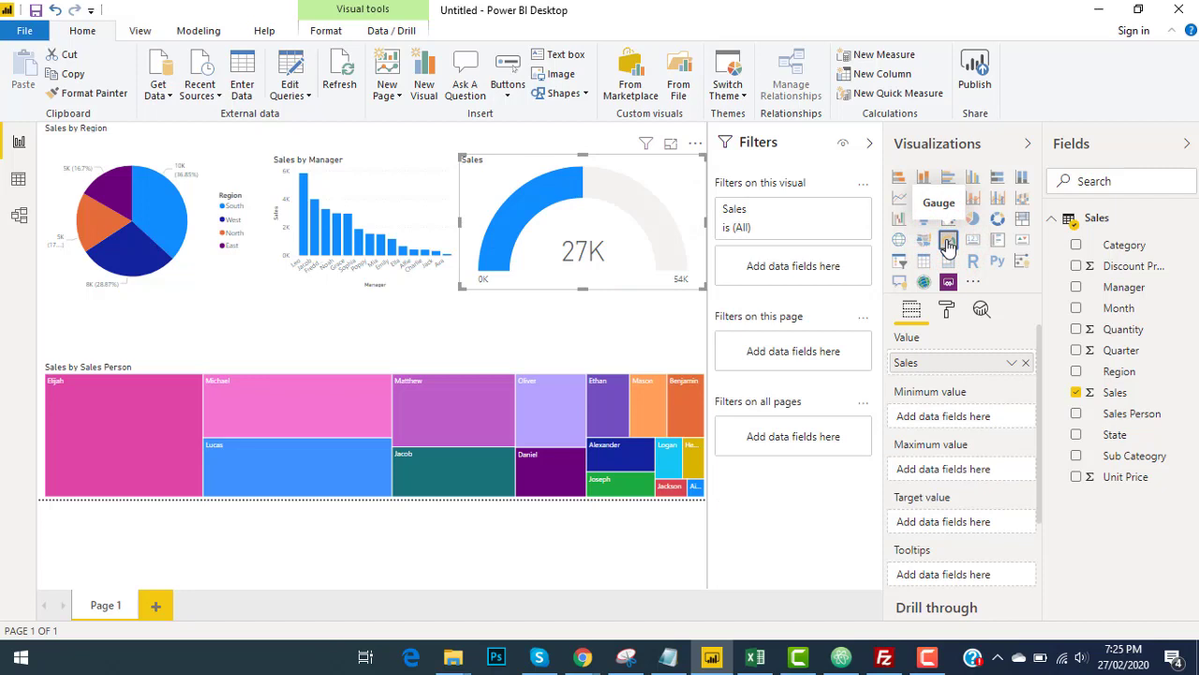
click(227, 343)
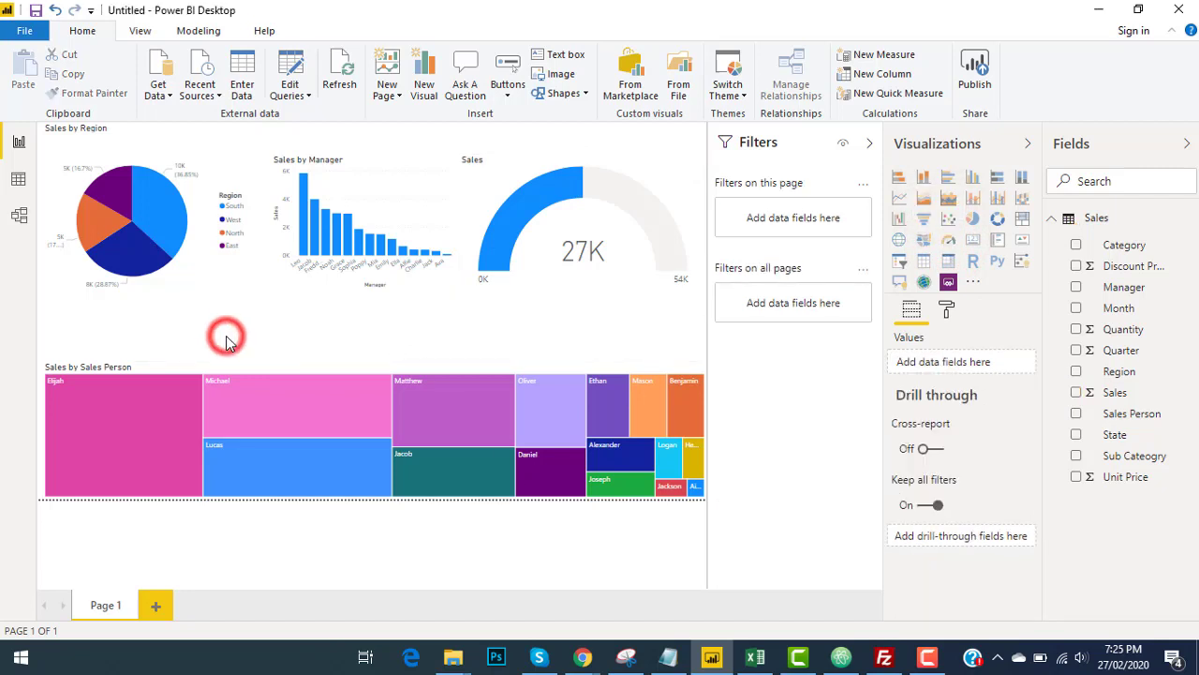
Narrow the Sales by Sales Person treemap to the left half of the page.
click(165, 366)
click(707, 428)
mouse_move(310, 413)
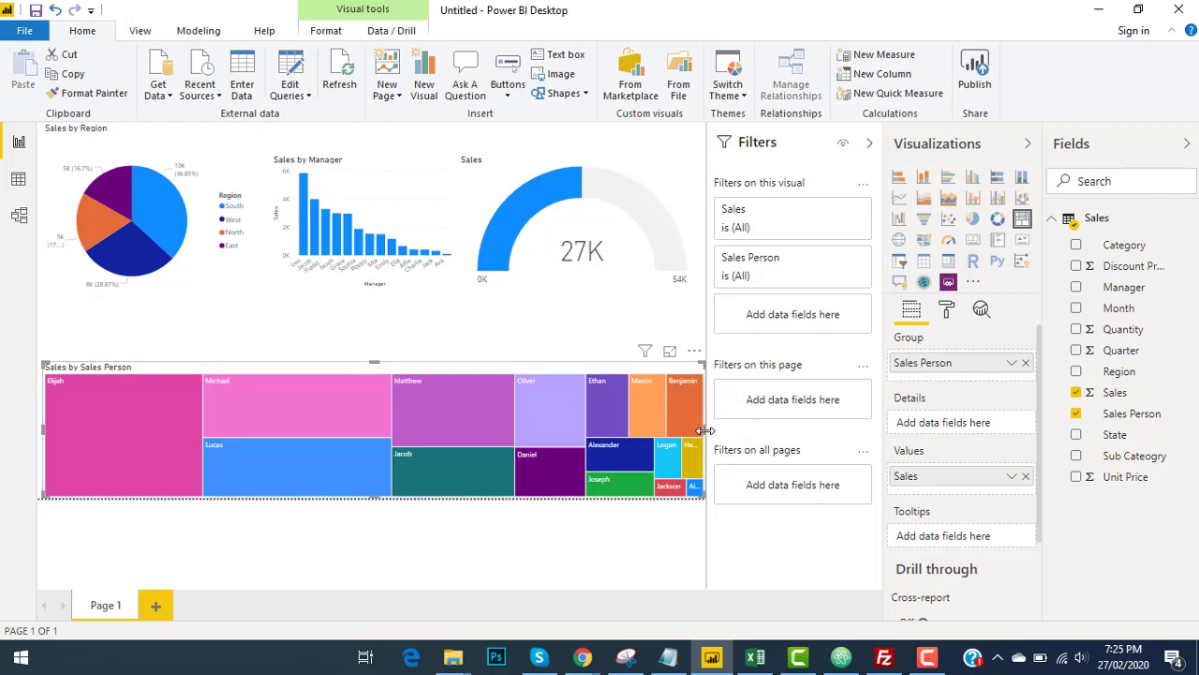
drag(708, 426, 330, 433)
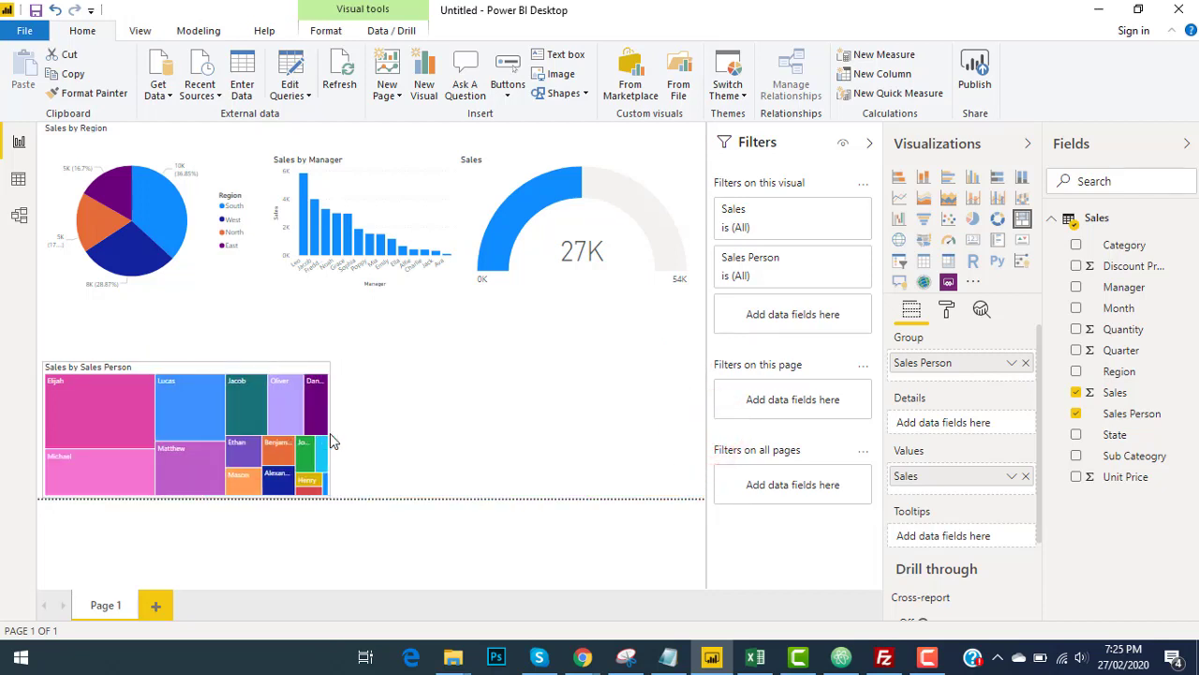
click(545, 417)
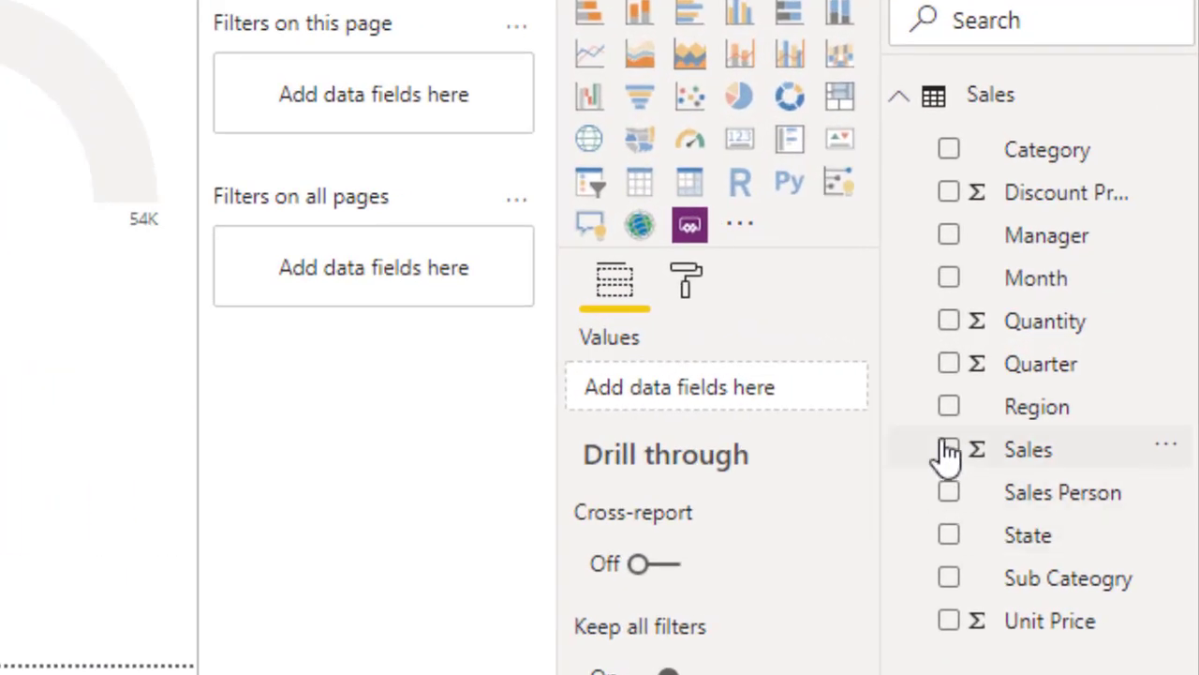
Add a Quantity gauge reading 1619 on a 0–3238 scale.
click(948, 321)
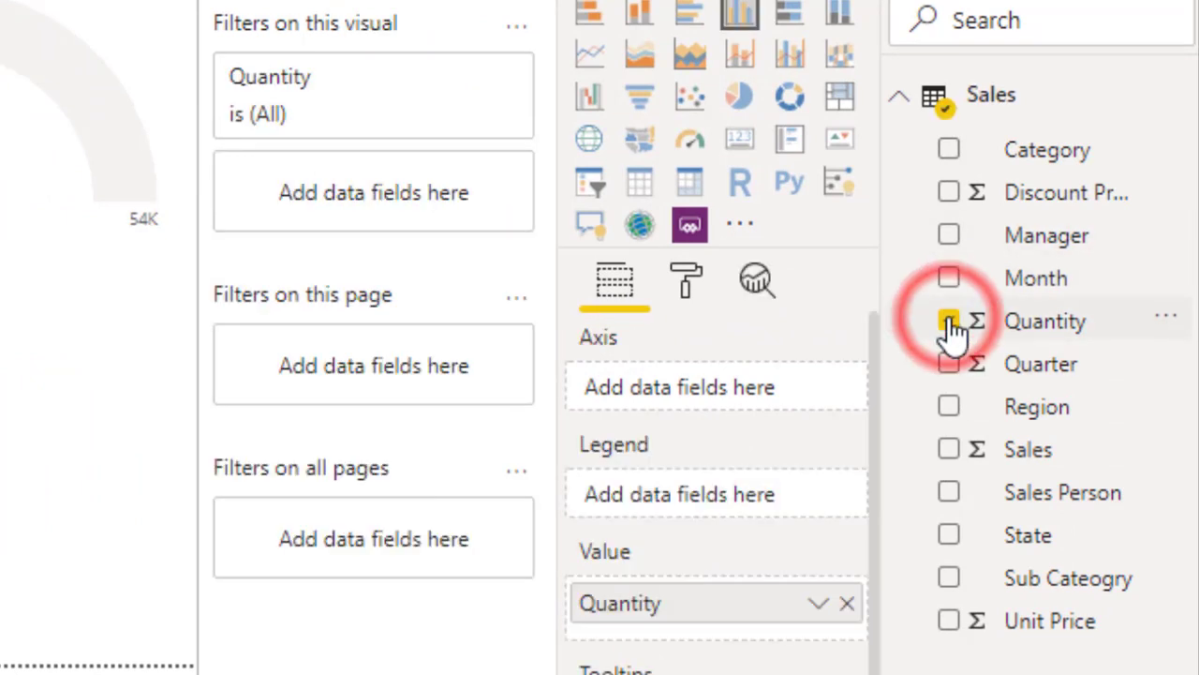
click(690, 141)
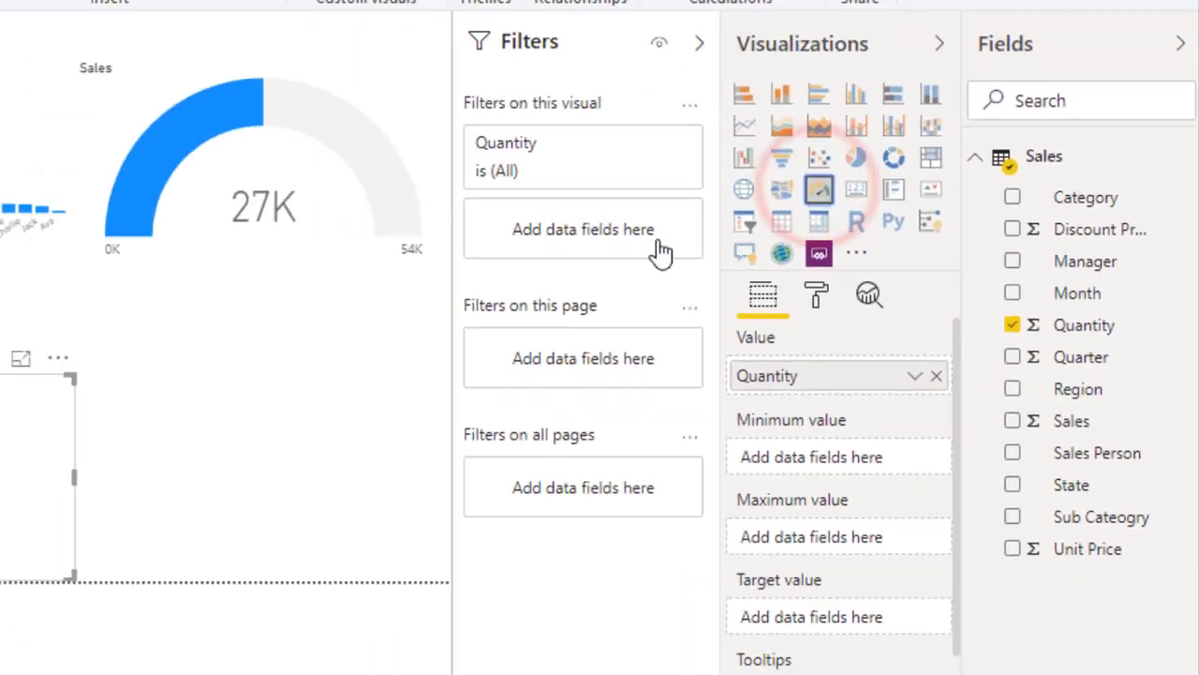
click(519, 443)
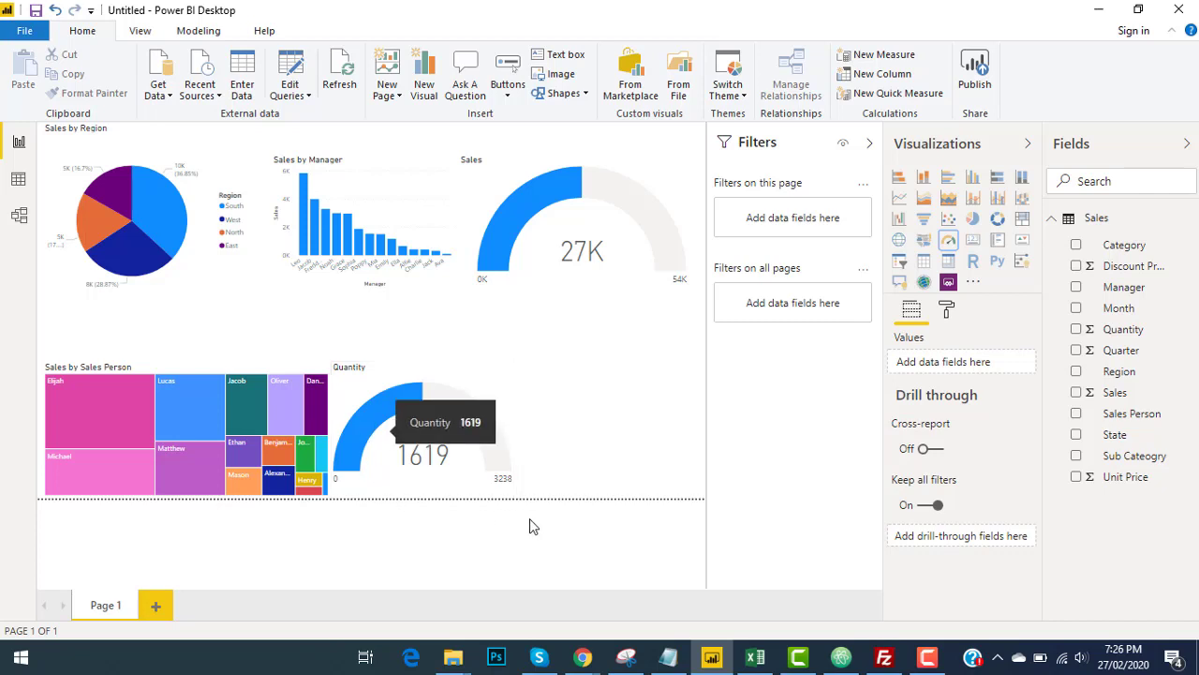
click(588, 425)
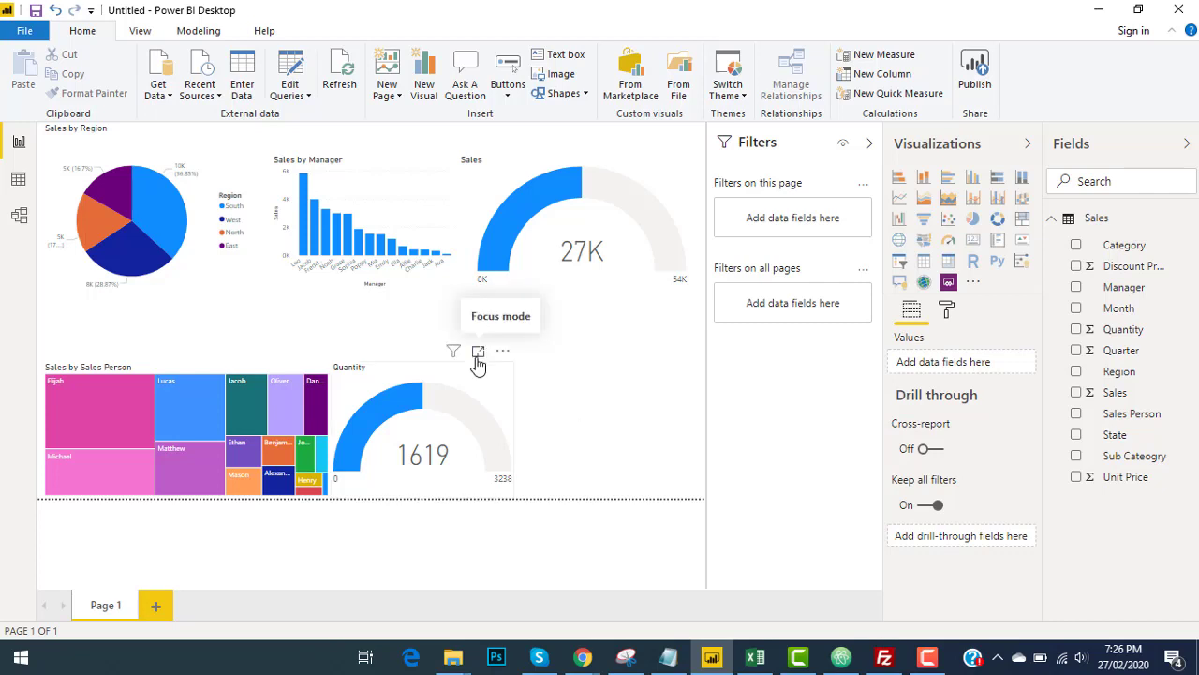
Shrink the Quantity gauge and nudge it right beneath the Sales gauge.
click(436, 394)
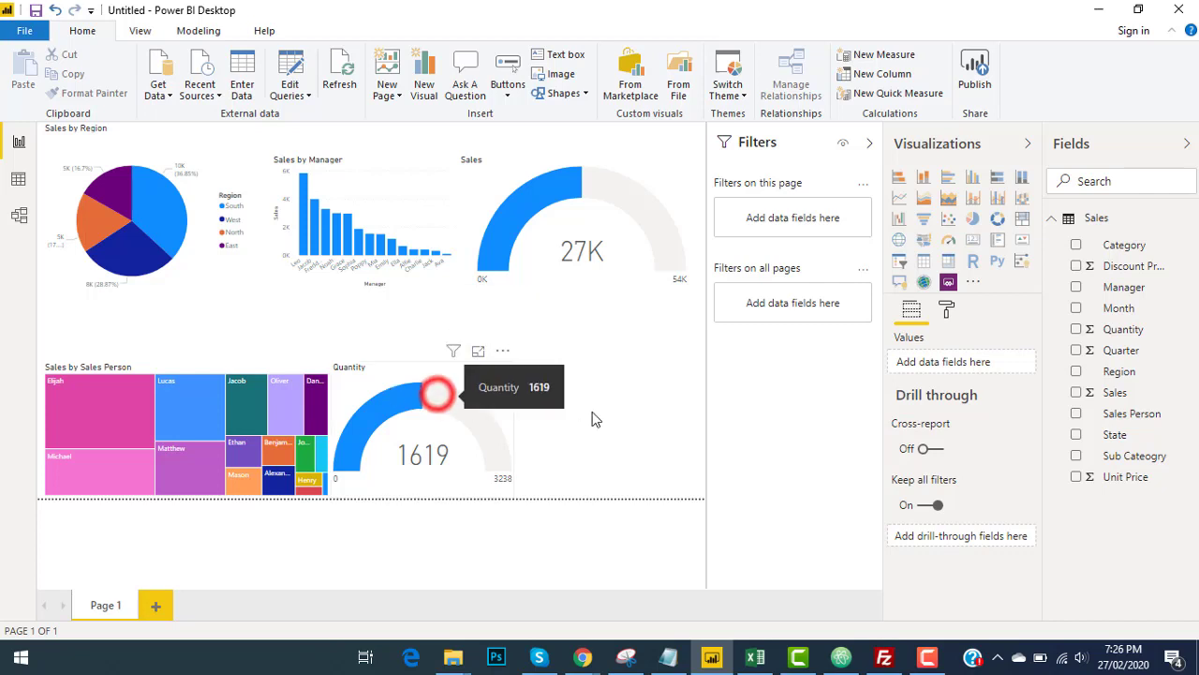
drag(603, 420, 607, 420)
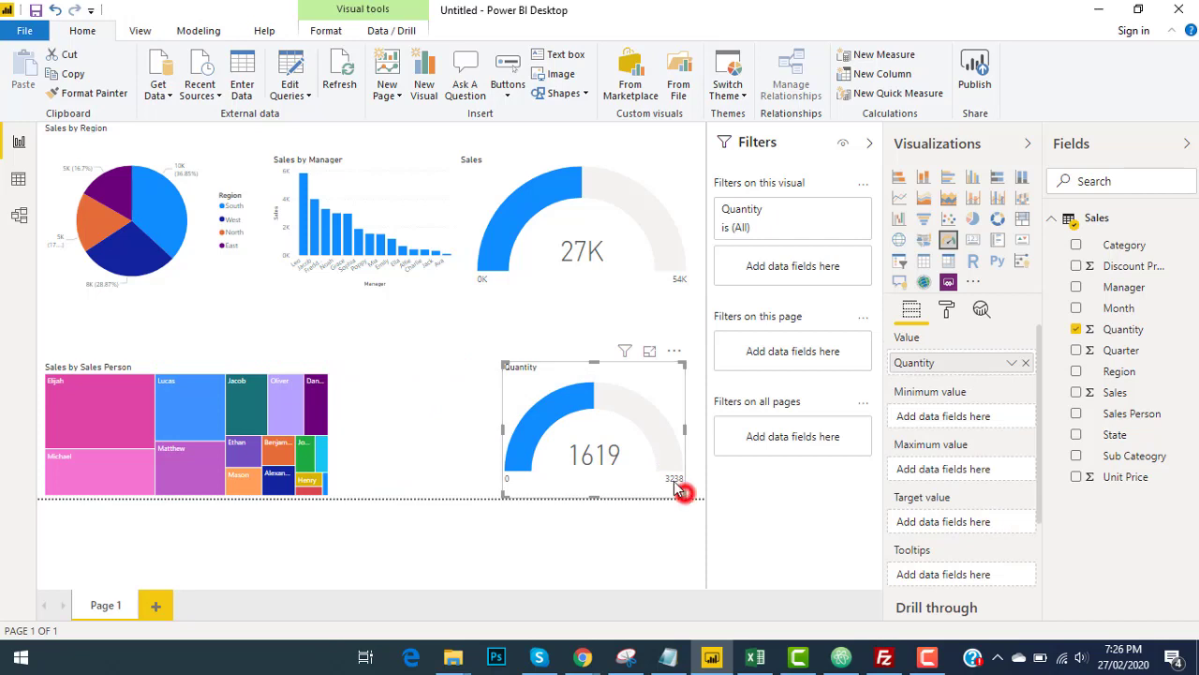
drag(667, 477, 663, 475)
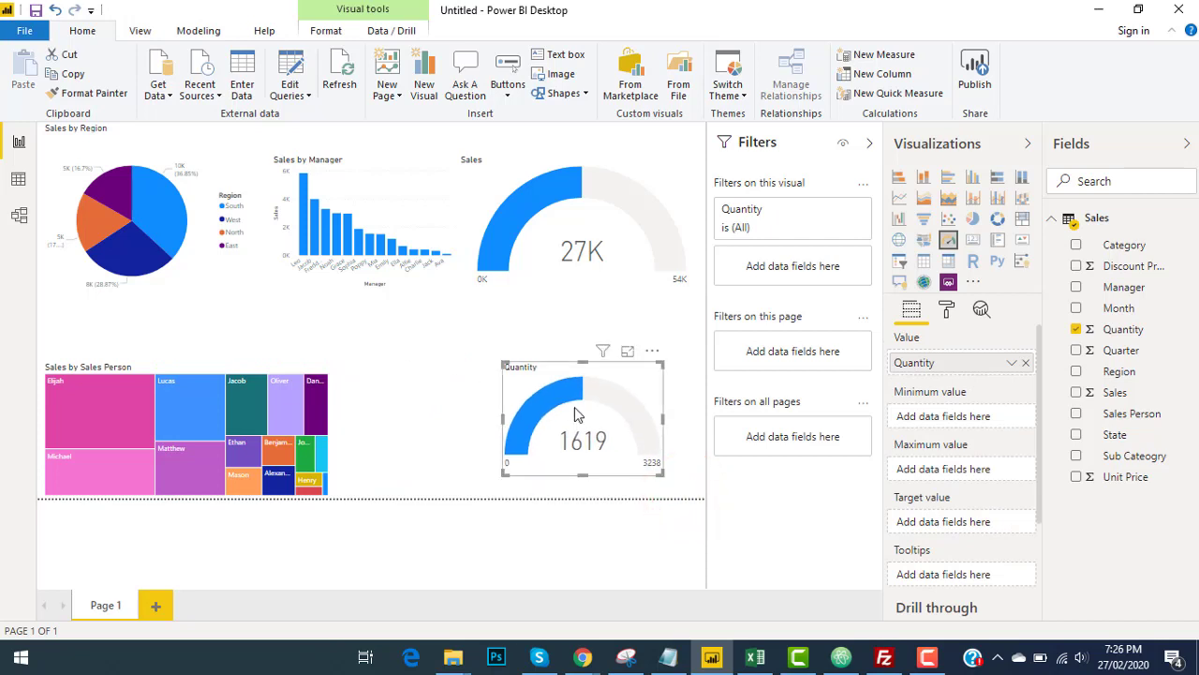
drag(610, 414, 643, 424)
click(604, 217)
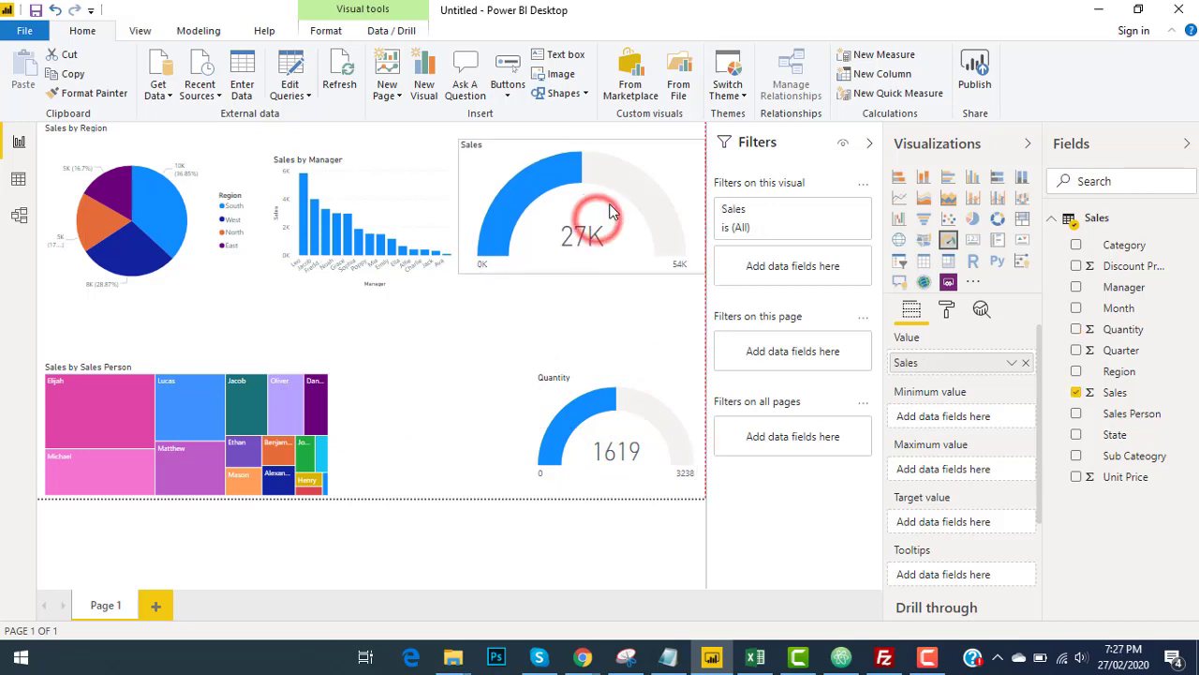
Insert a text box and type the 'Cloth Sales Dashboard' title.
click(553, 129)
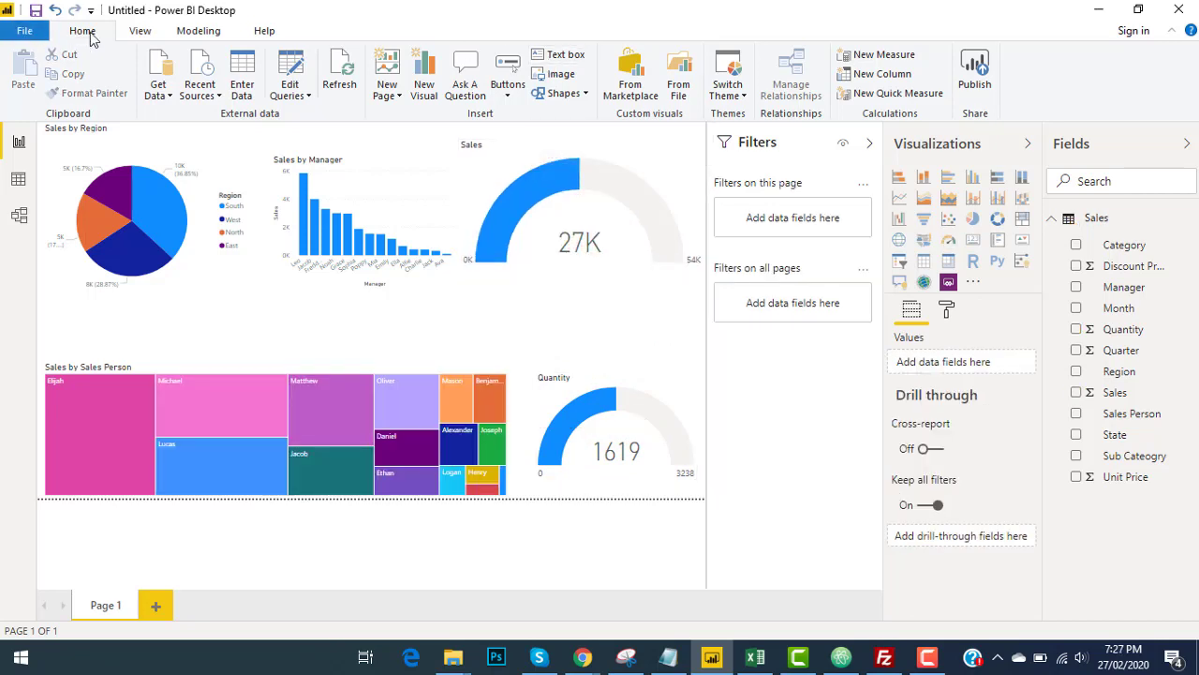
click(575, 56)
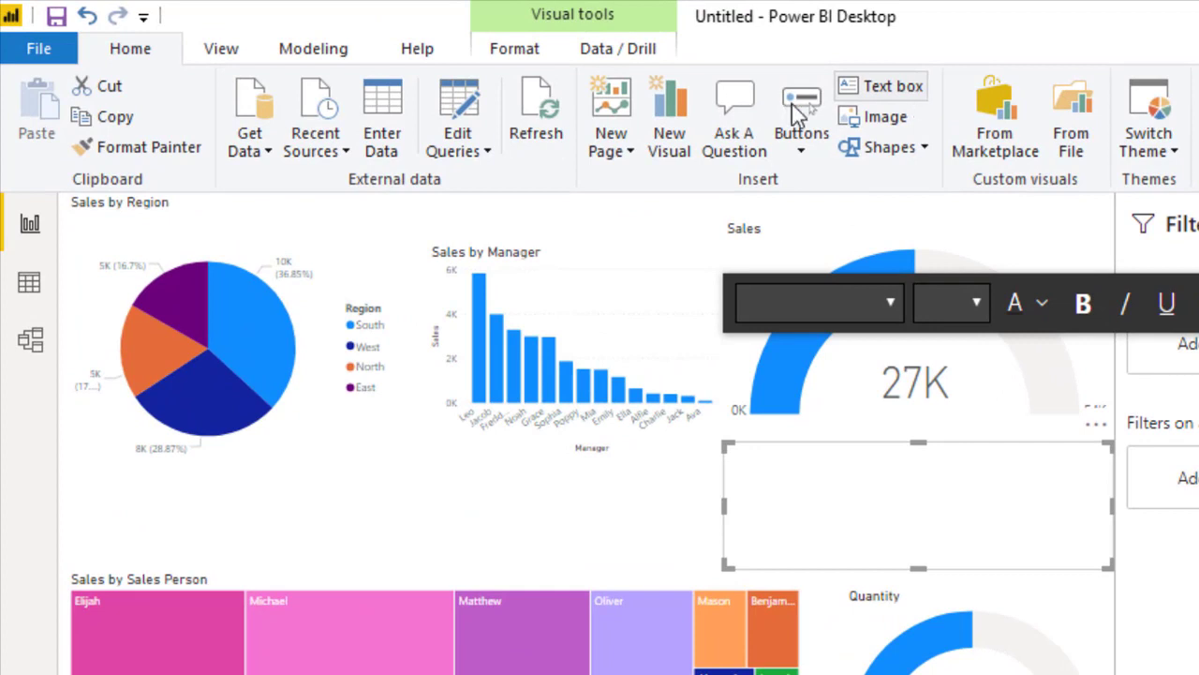
click(916, 548)
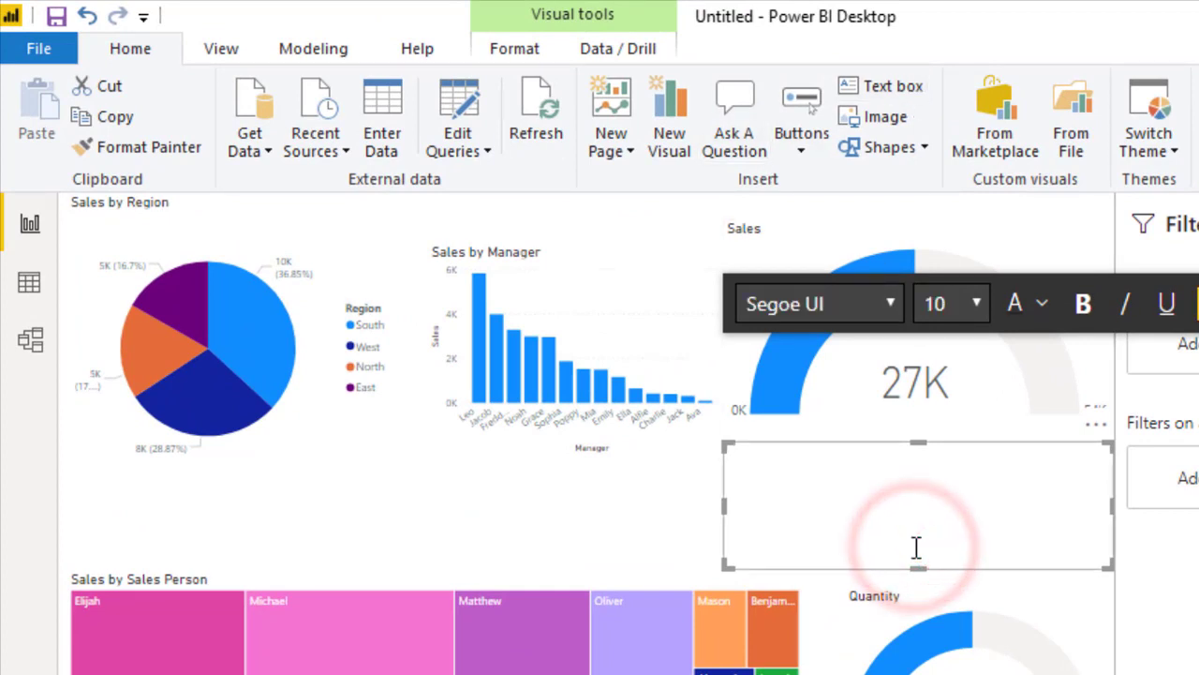
text(Cle)
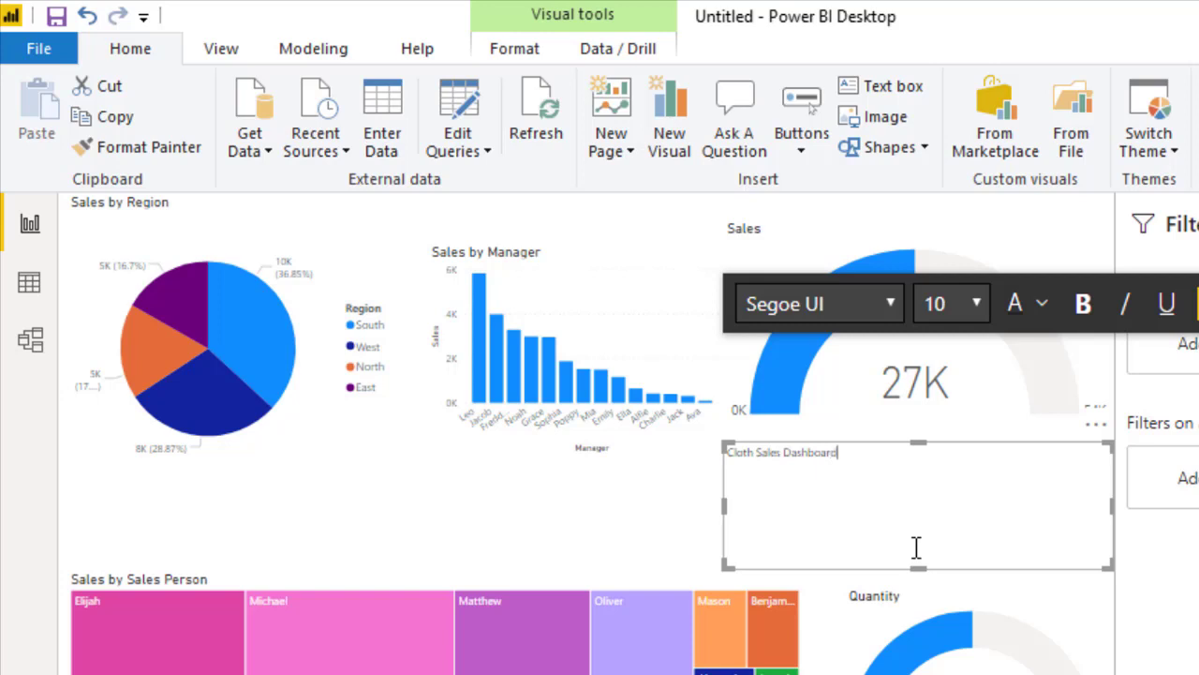
Format the title as 24-point, bold and centred, and shrink its box to one line.
click(980, 308)
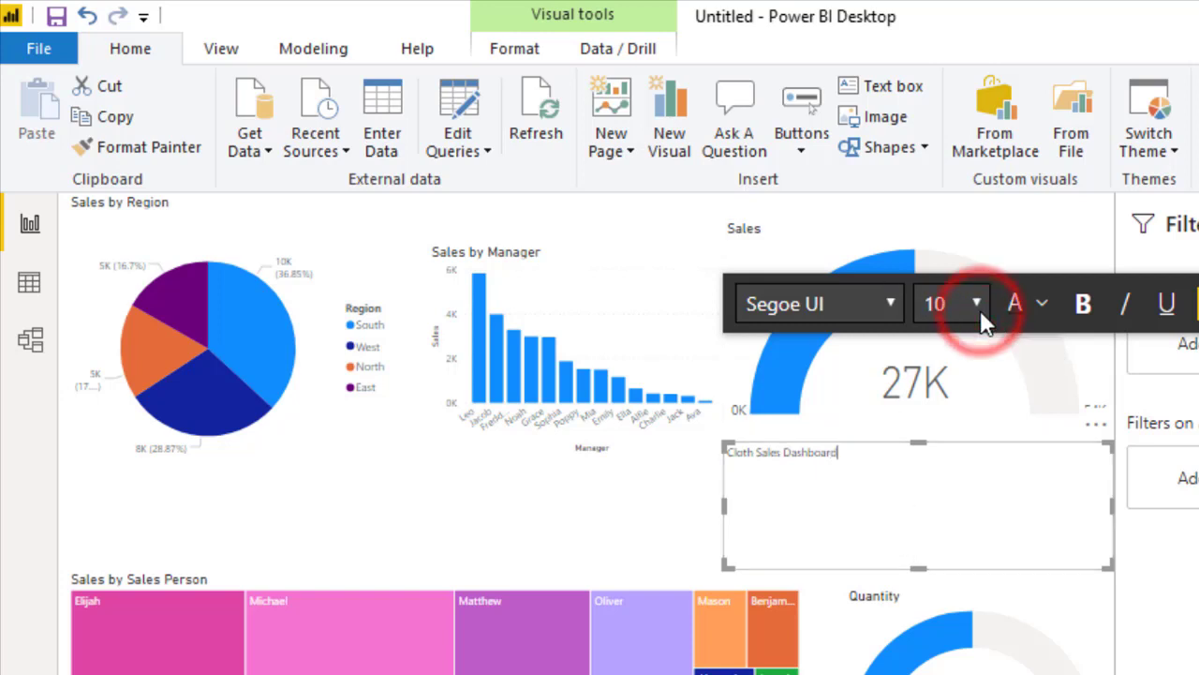
triple_click(804, 454)
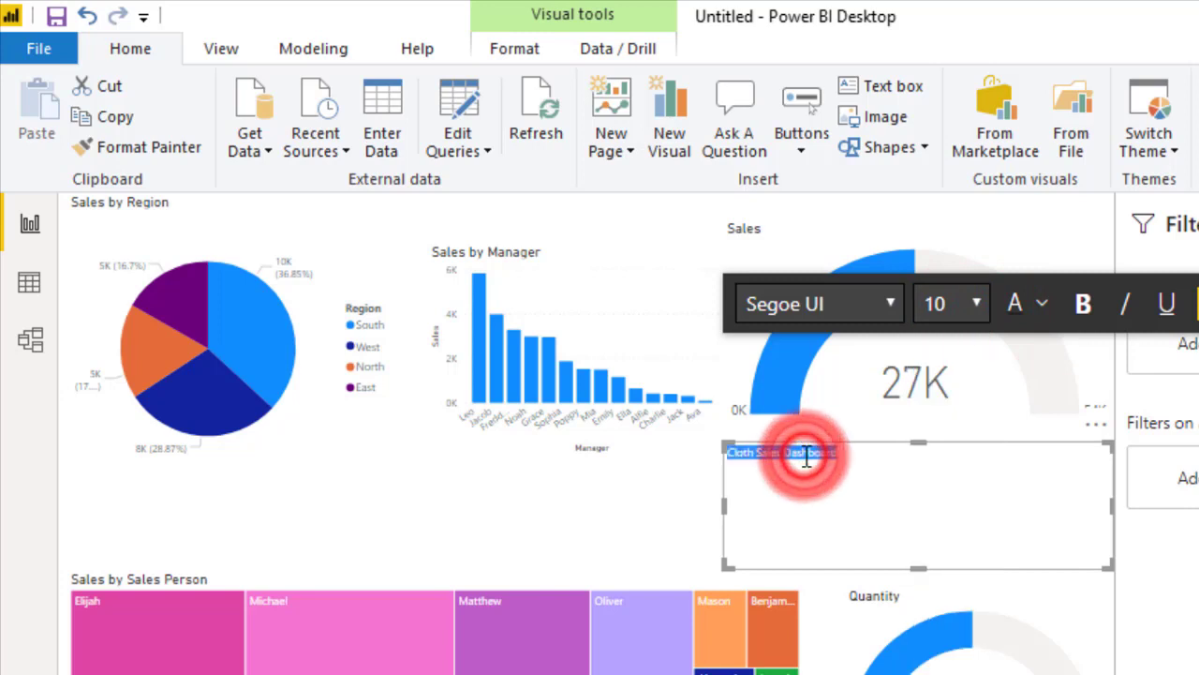
click(983, 305)
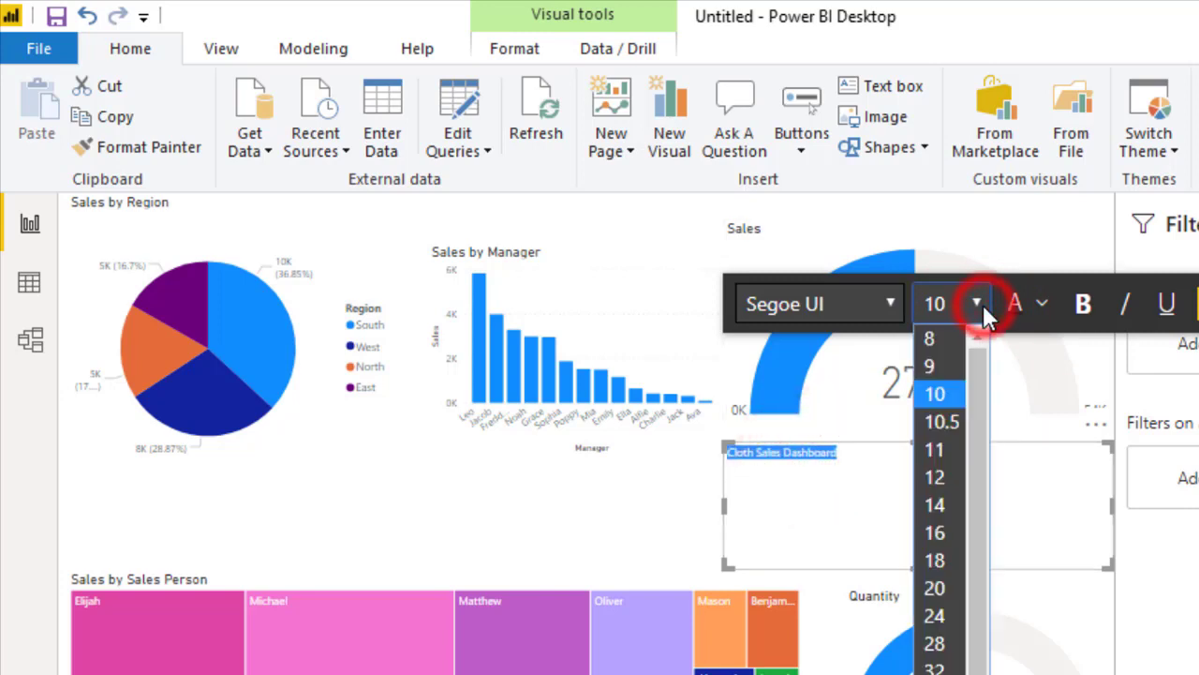
click(964, 555)
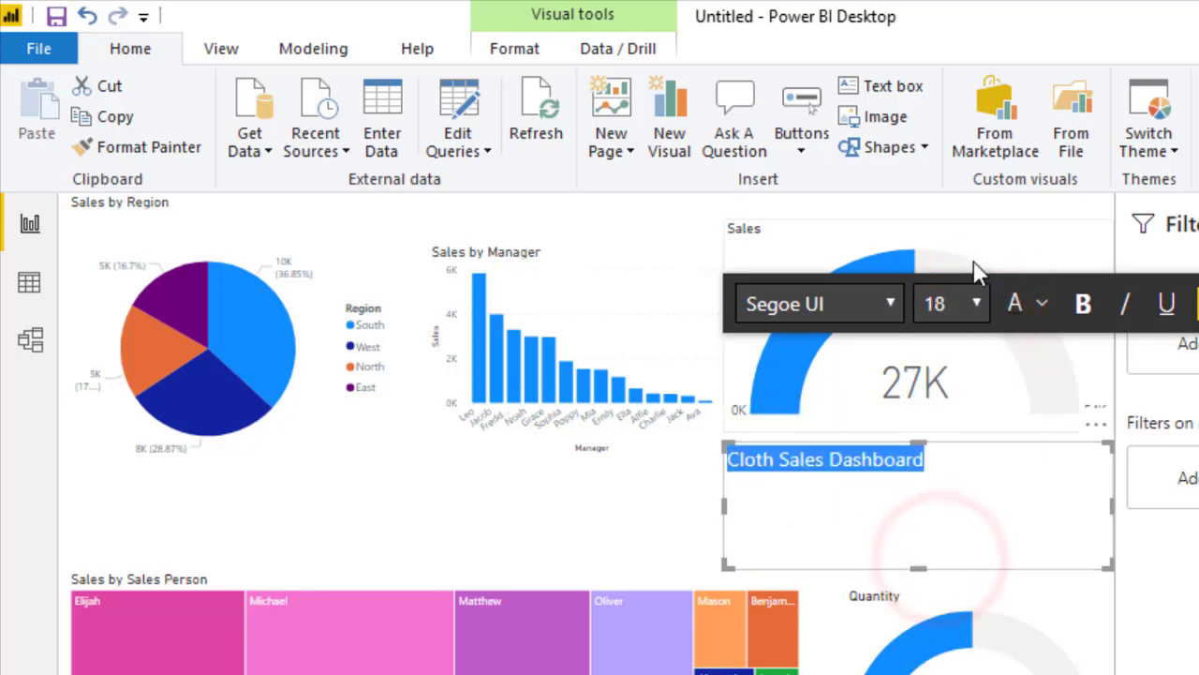
click(980, 303)
click(940, 613)
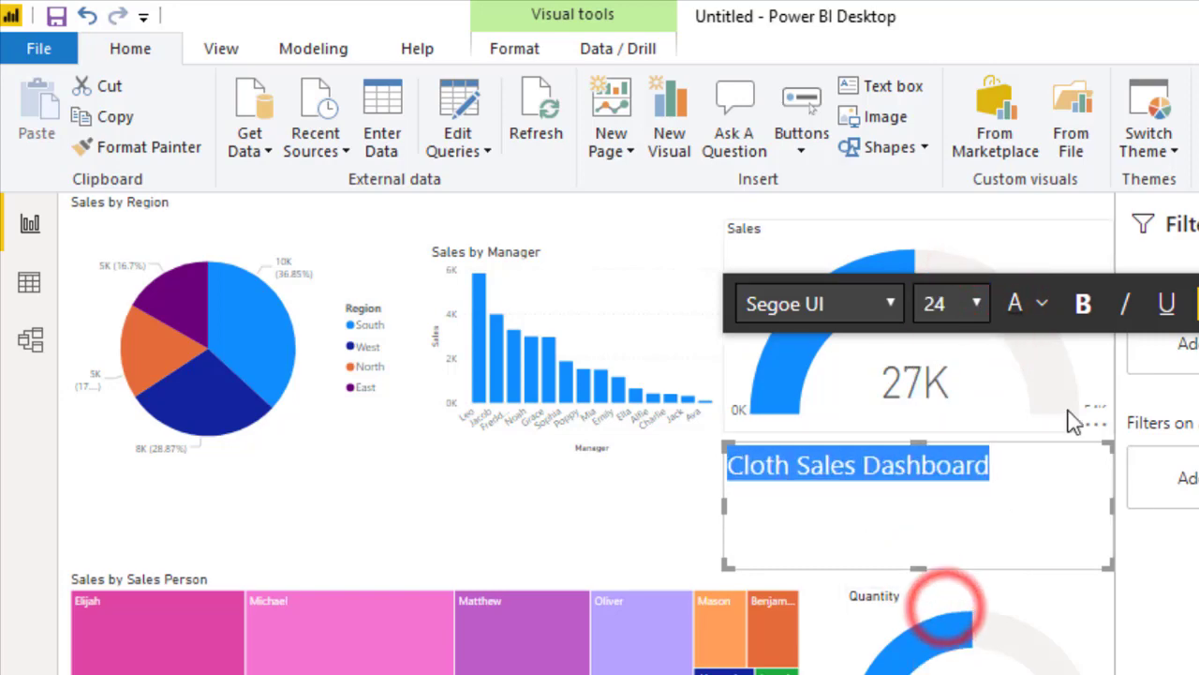
click(1083, 302)
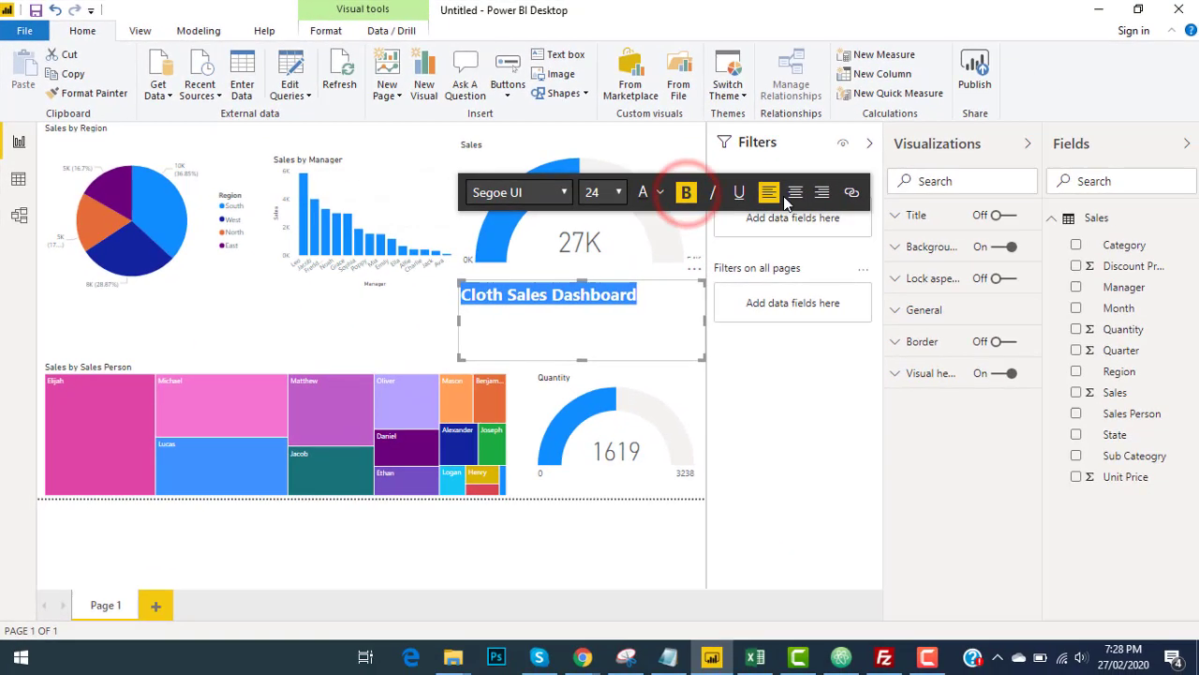
click(943, 227)
drag(581, 357, 578, 312)
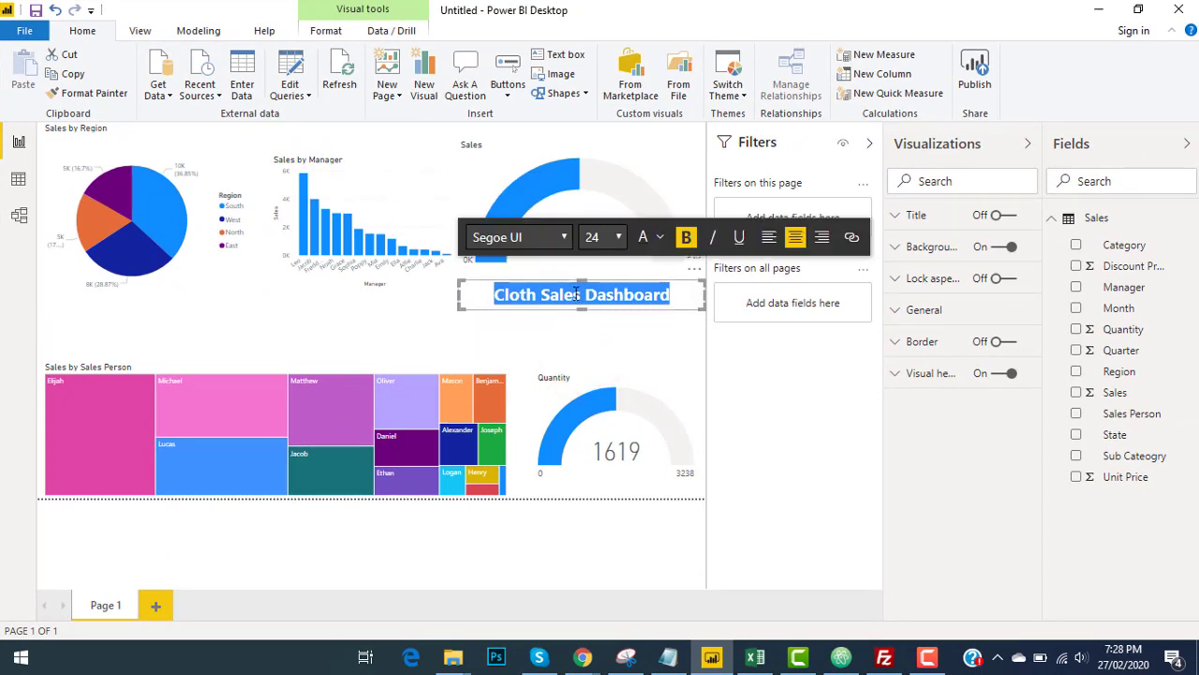
click(629, 316)
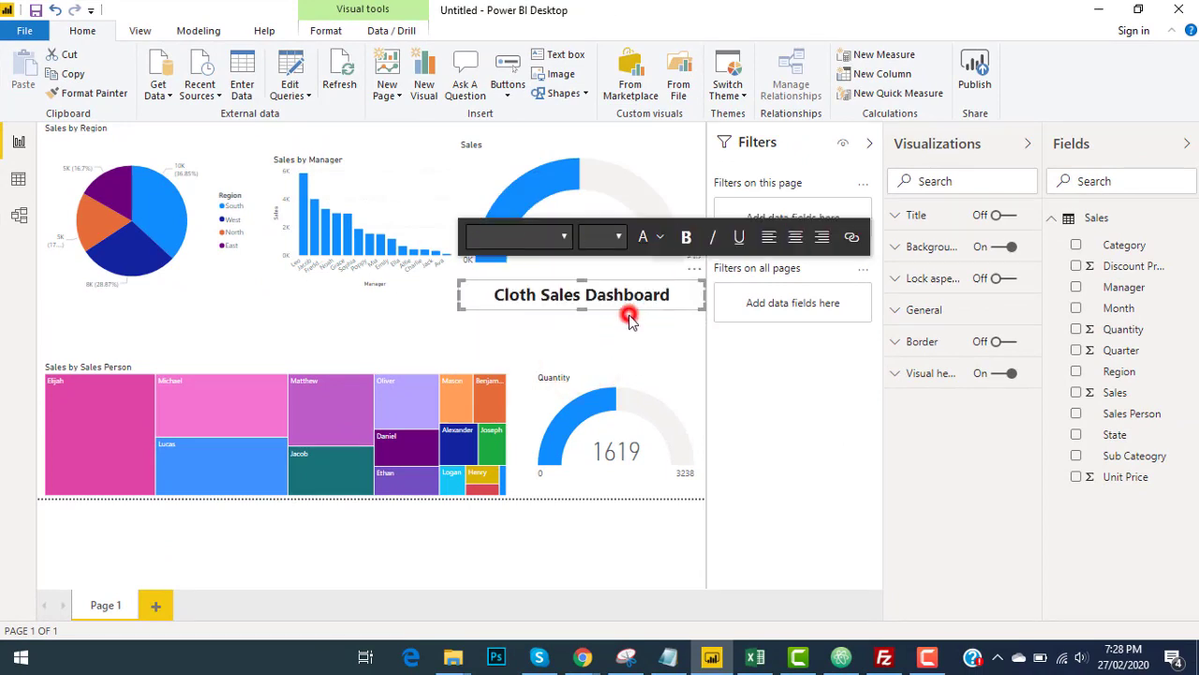
Move the title text box left so it sits above the treemap.
click(681, 292)
drag(665, 281, 448, 316)
click(482, 359)
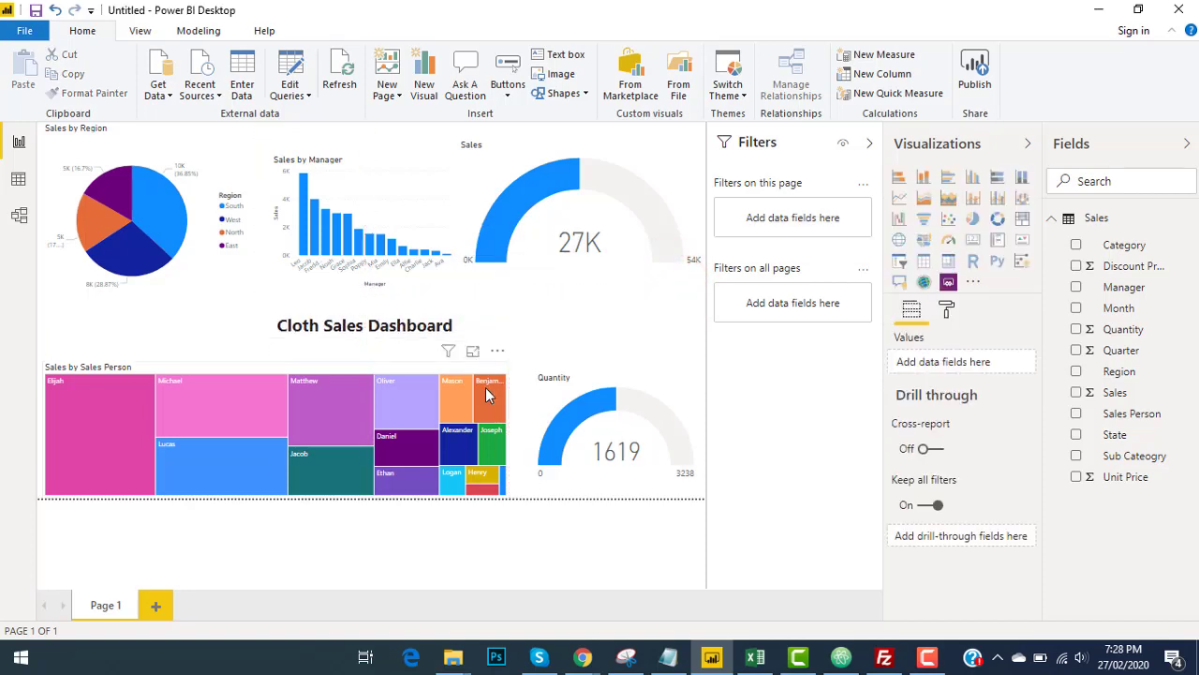
Narrow the treemap further and widen the Quantity gauge leftward to meet it.
click(436, 370)
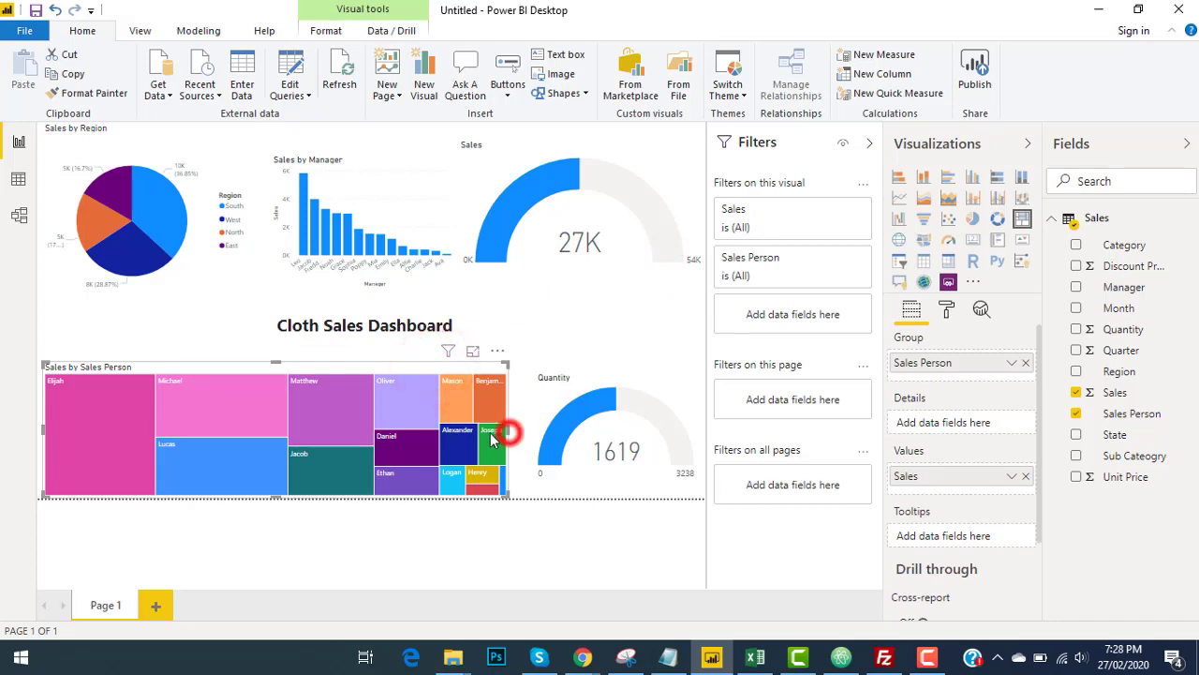
drag(488, 439, 461, 438)
click(590, 436)
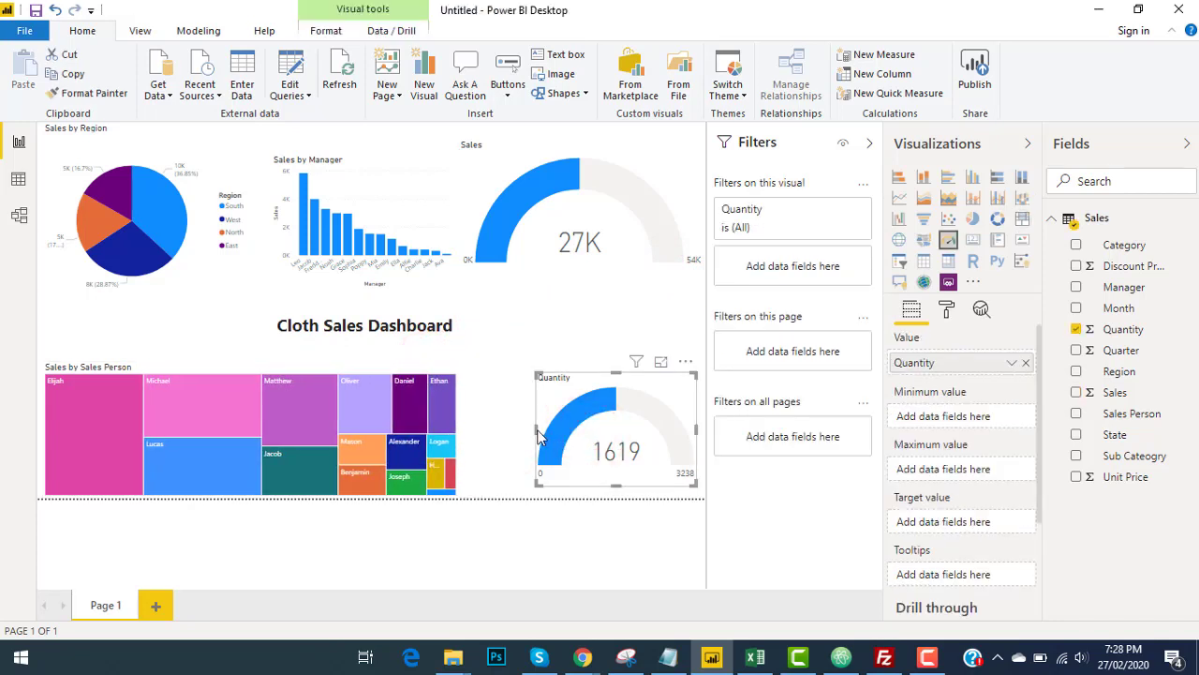
drag(539, 433, 461, 435)
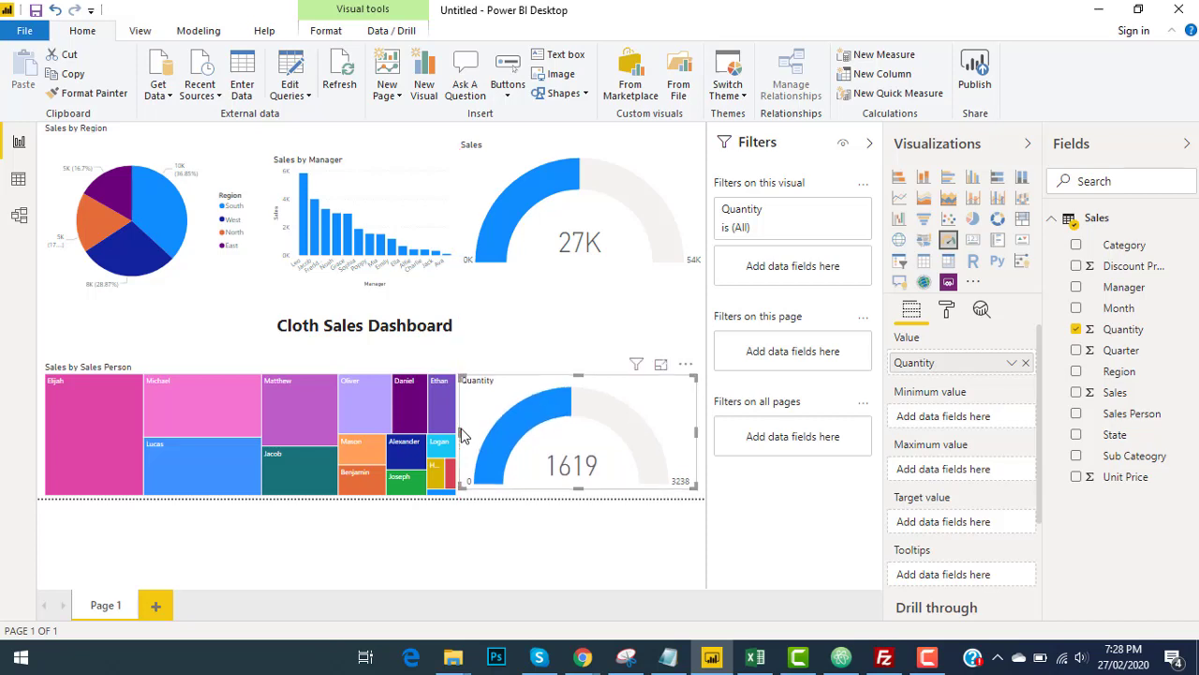
click(178, 328)
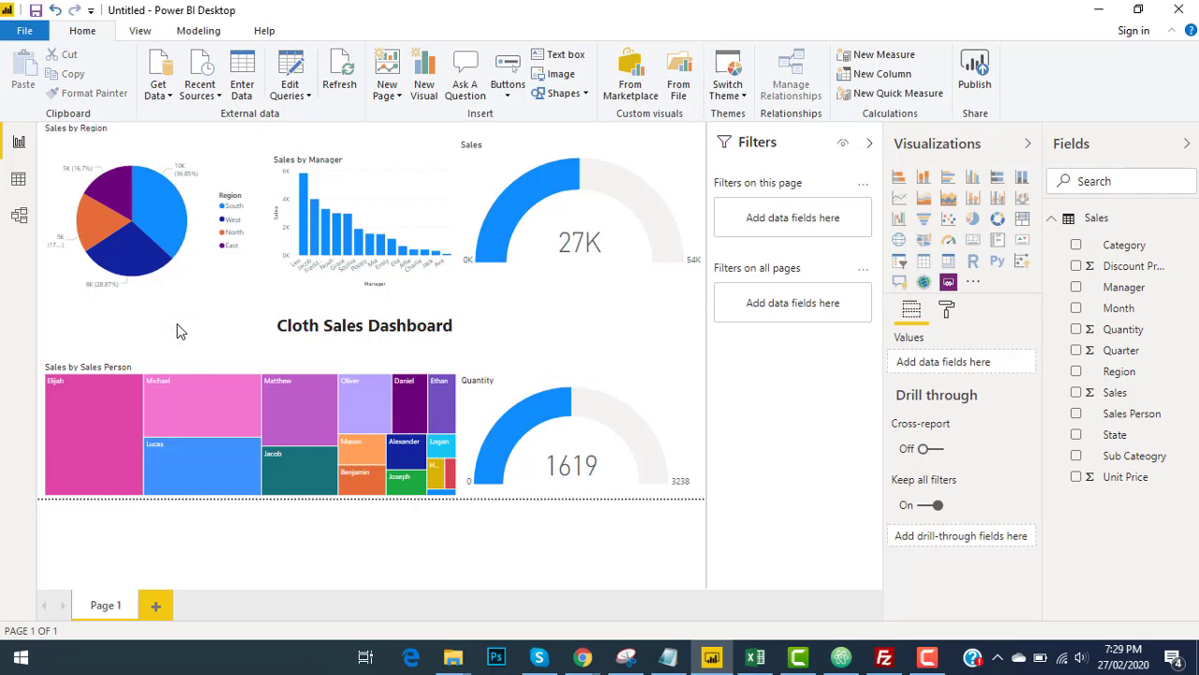